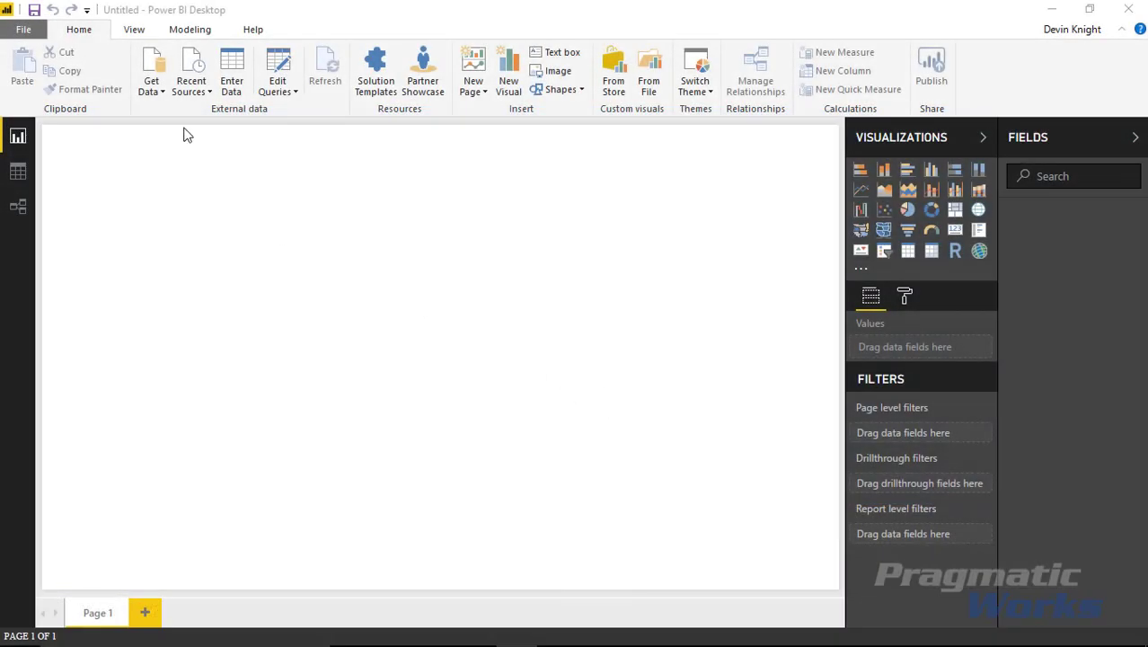
- Load the Product Sales table from Sales By Product.xlsx through Get Data > Excel
click(158, 93)
click(158, 93)
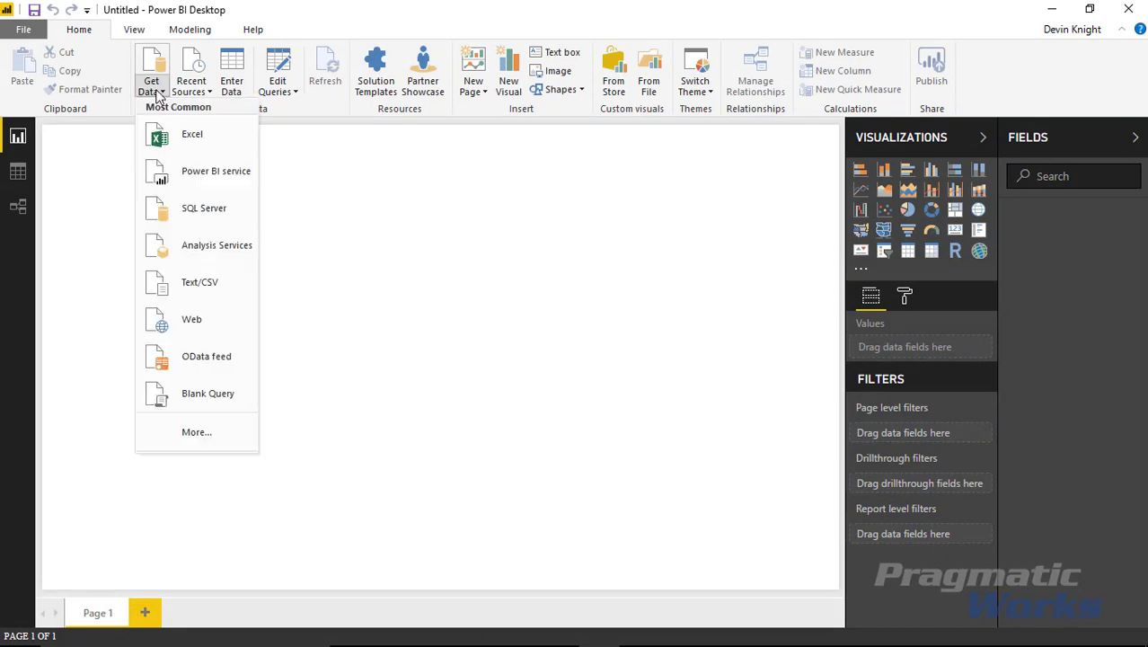
click(179, 137)
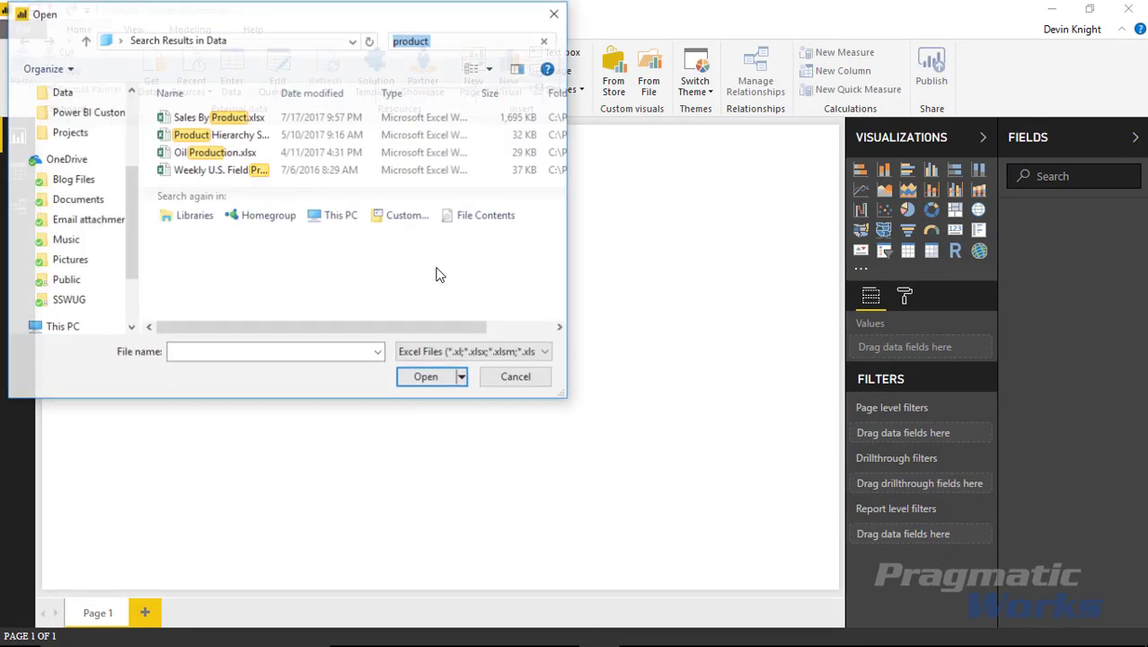
click(236, 120)
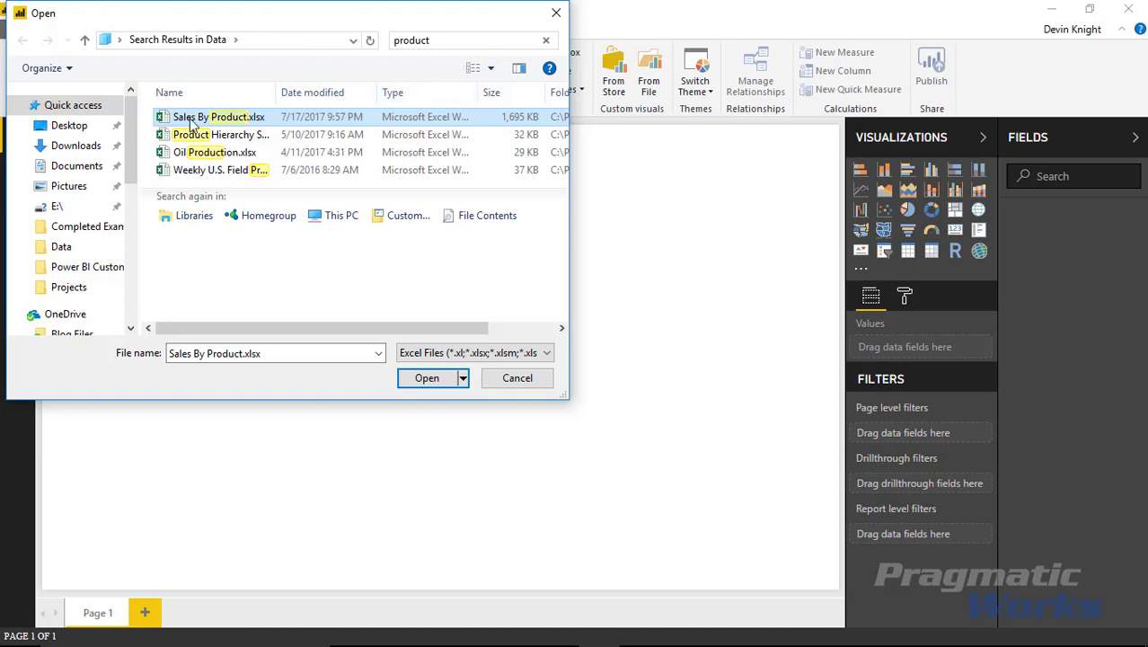
click(424, 378)
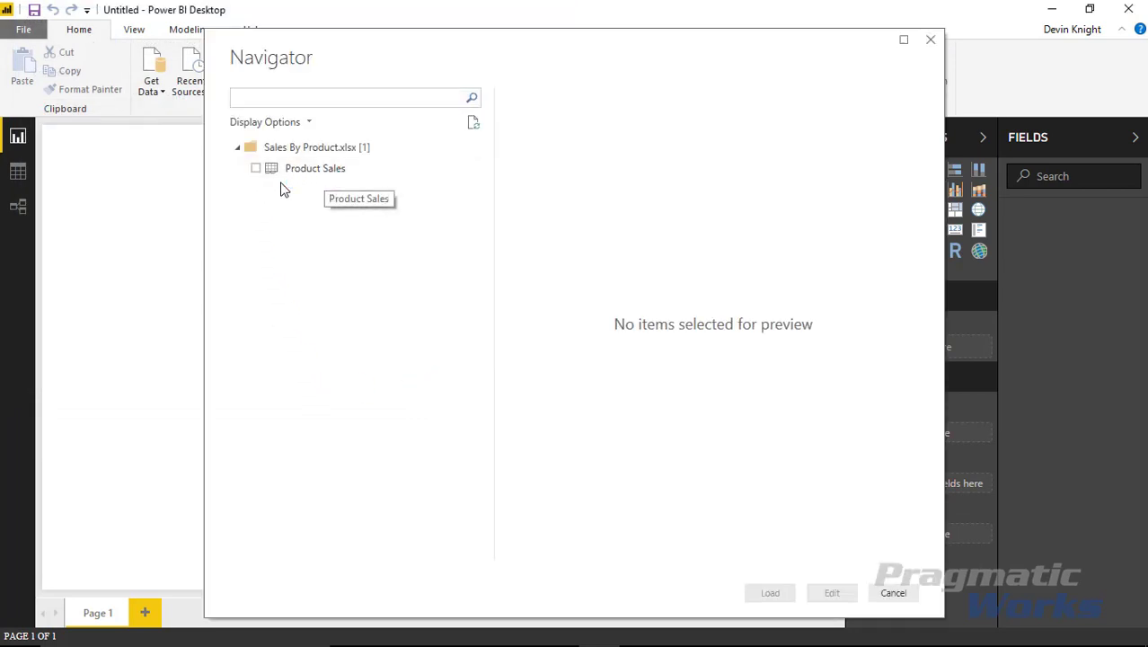
click(256, 169)
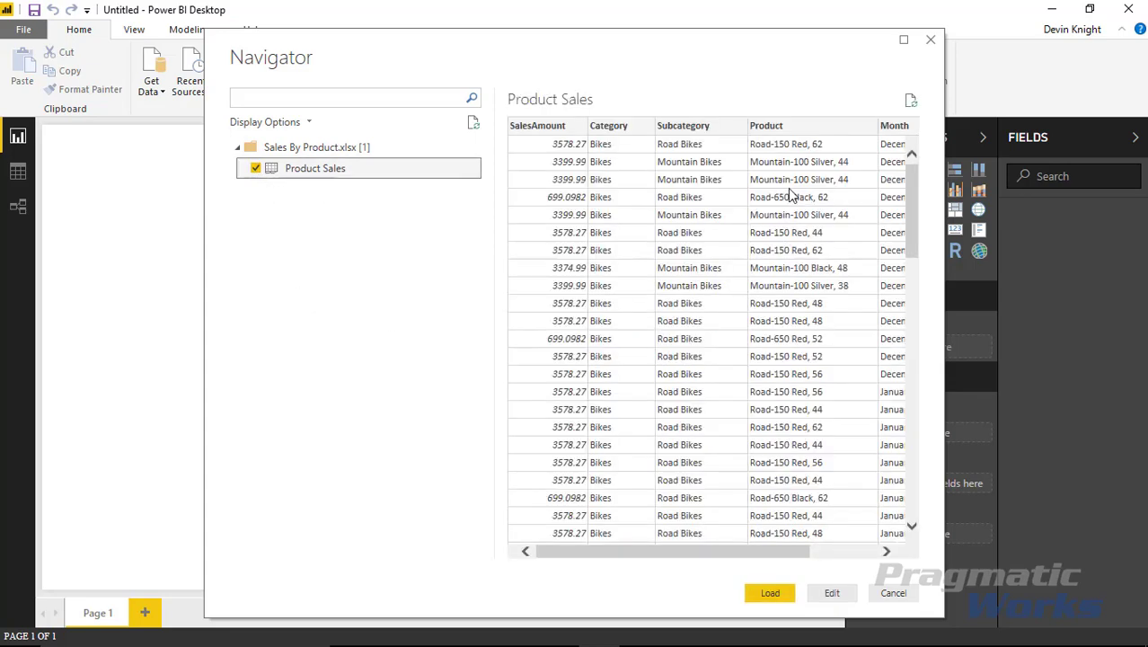
scroll(765, 244, down, 10)
scroll(767, 244, up, 10)
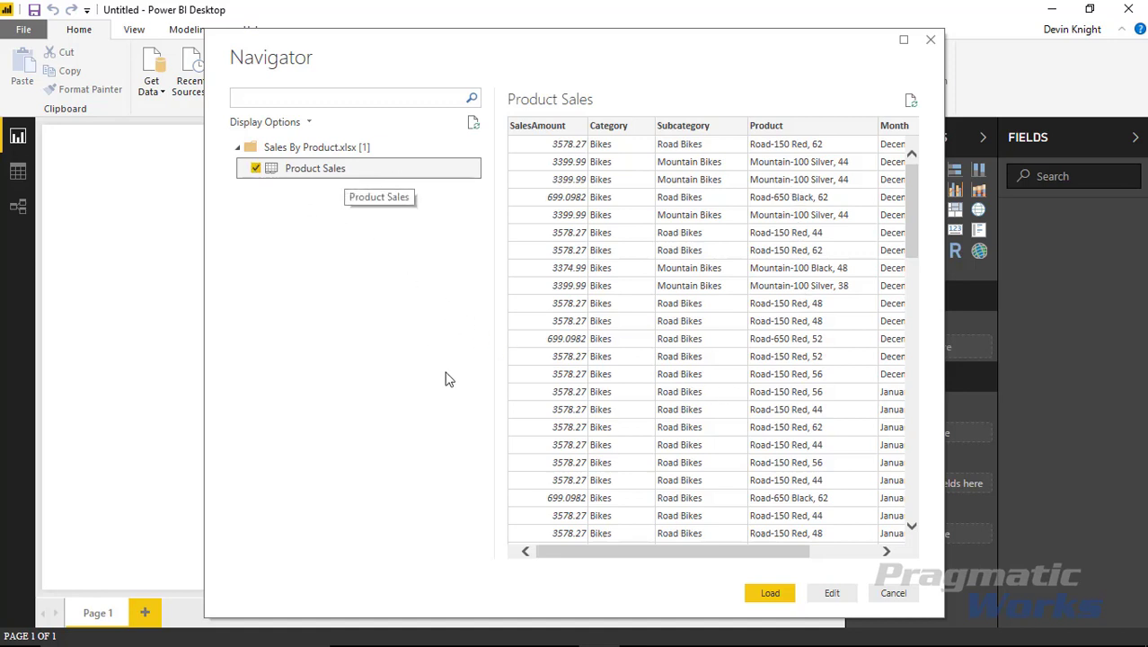
click(765, 595)
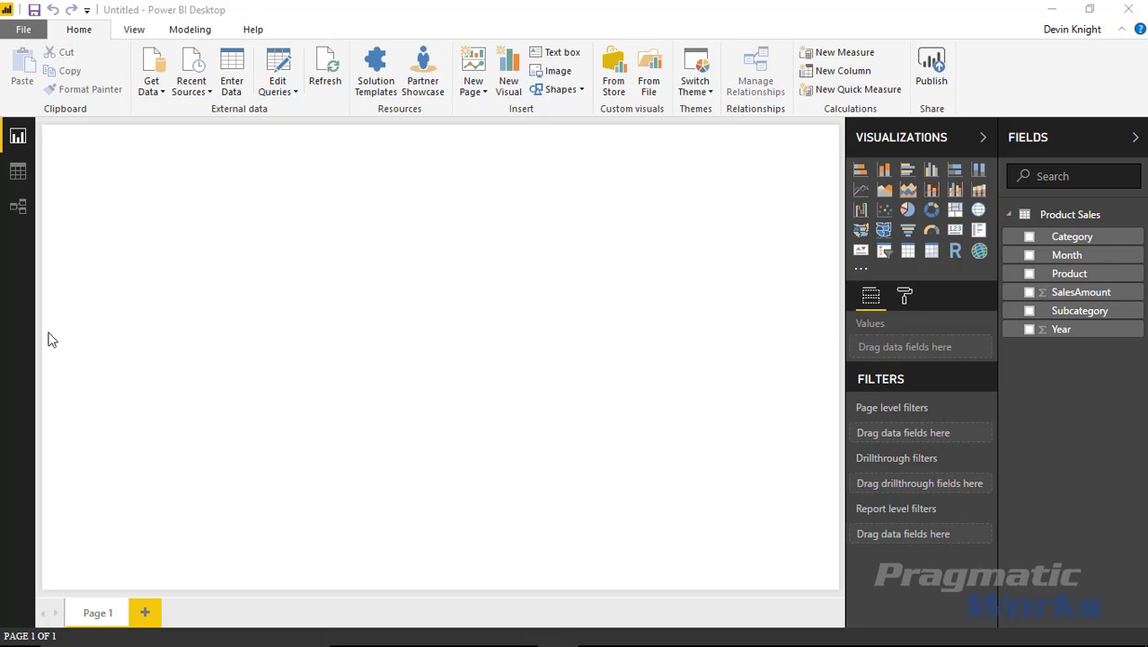
- Insert a stacked column chart and size it across the page's top right
click(885, 173)
drag(143, 153, 758, 141)
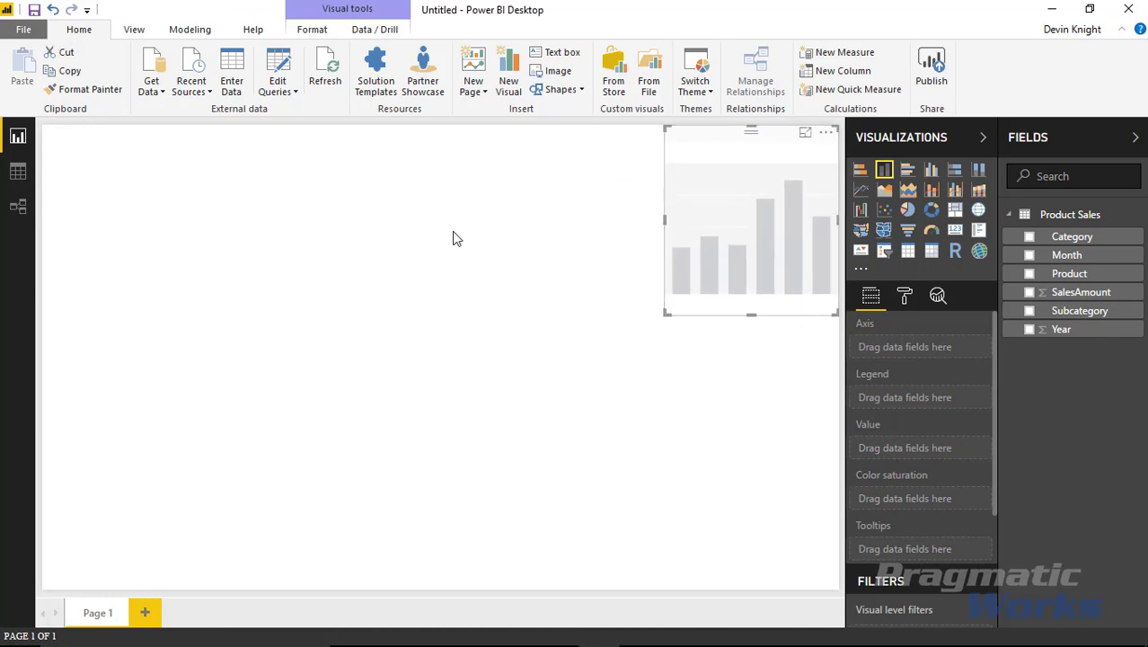
drag(667, 312, 539, 344)
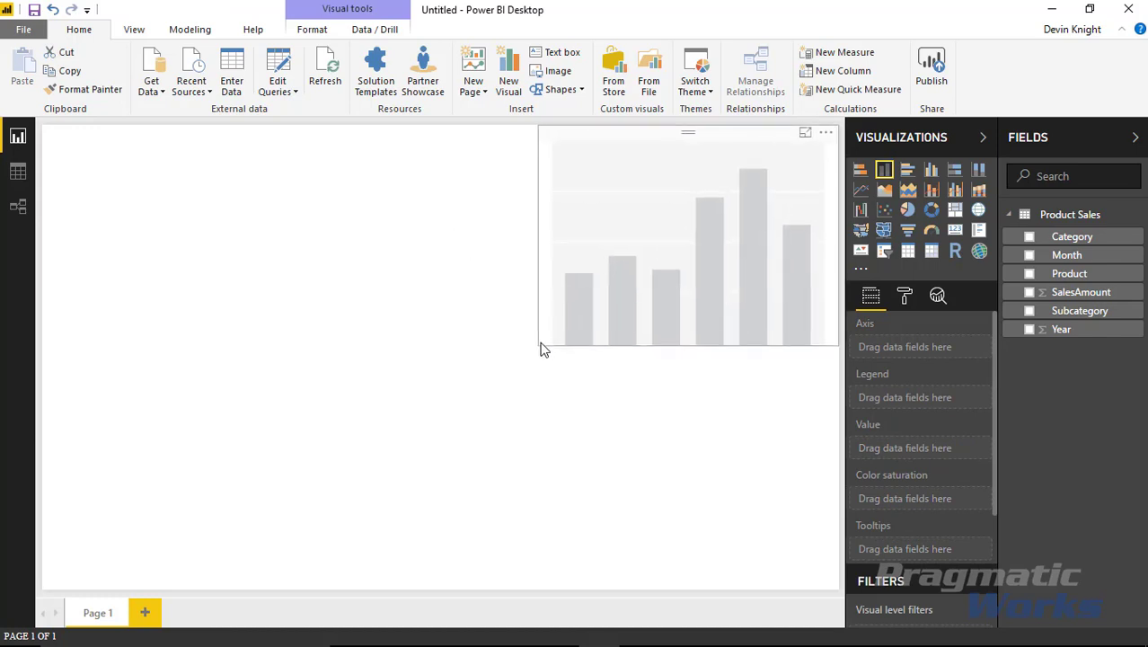
- Plot SalesAmount by Category in the column chart
click(1056, 294)
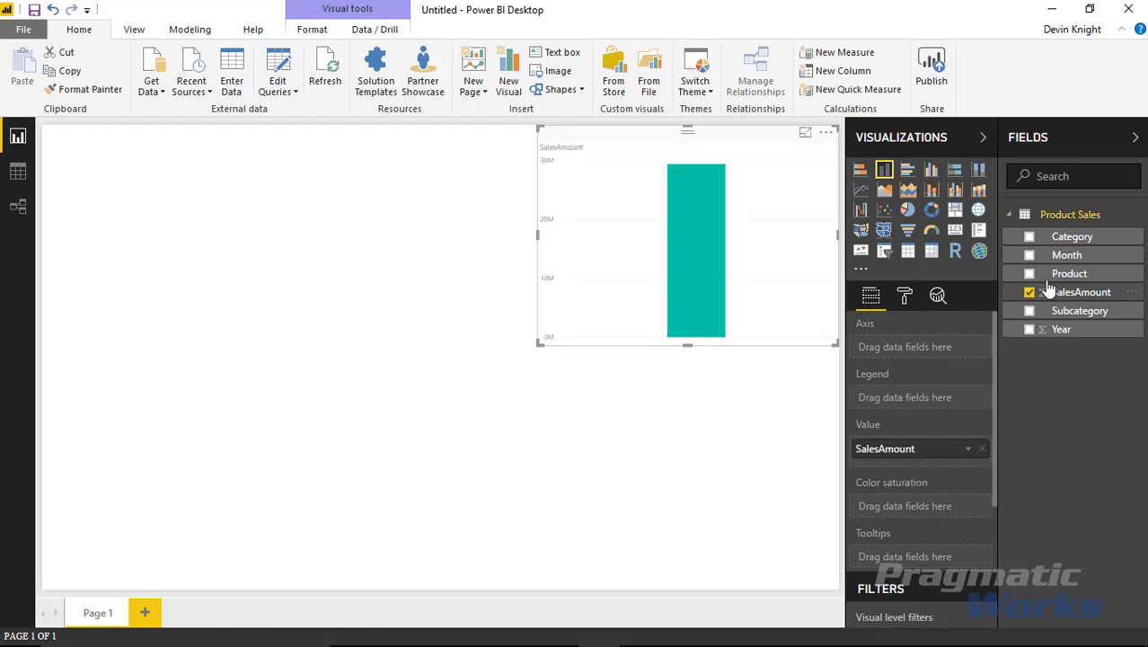
click(1029, 236)
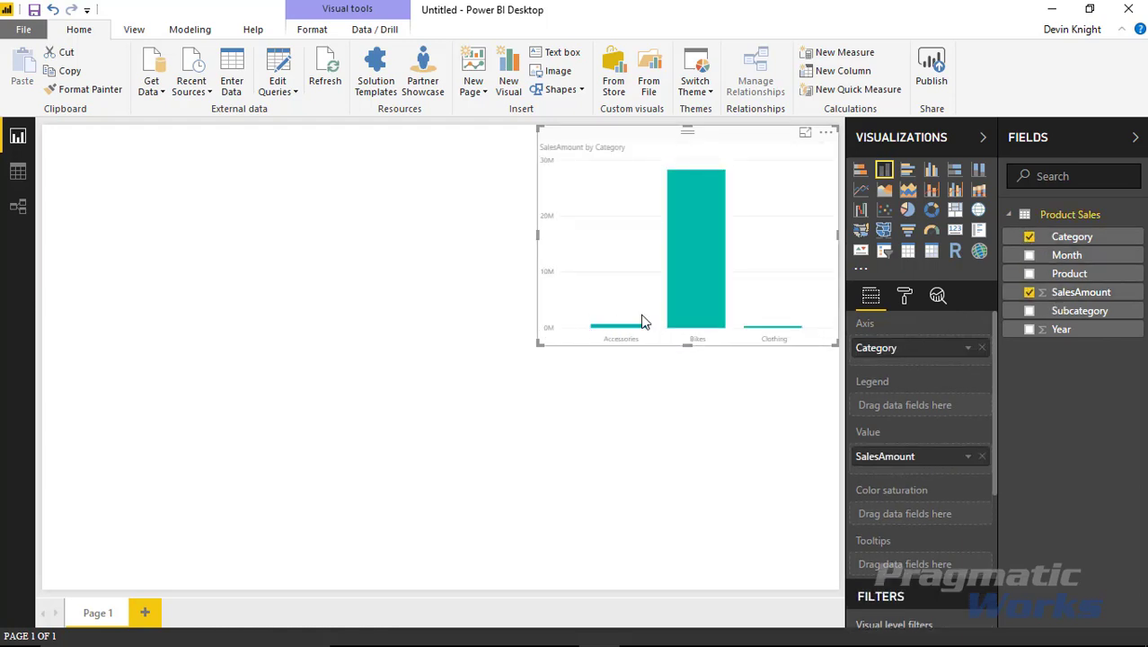
mouse_move(688, 287)
mouse_move(604, 332)
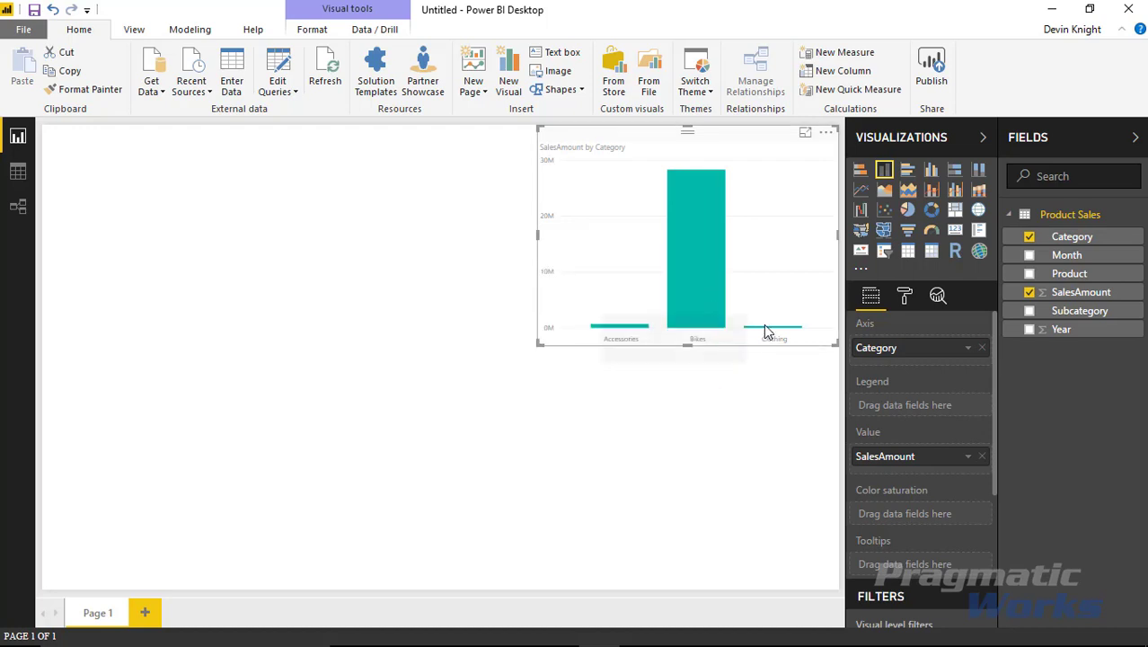
mouse_move(764, 333)
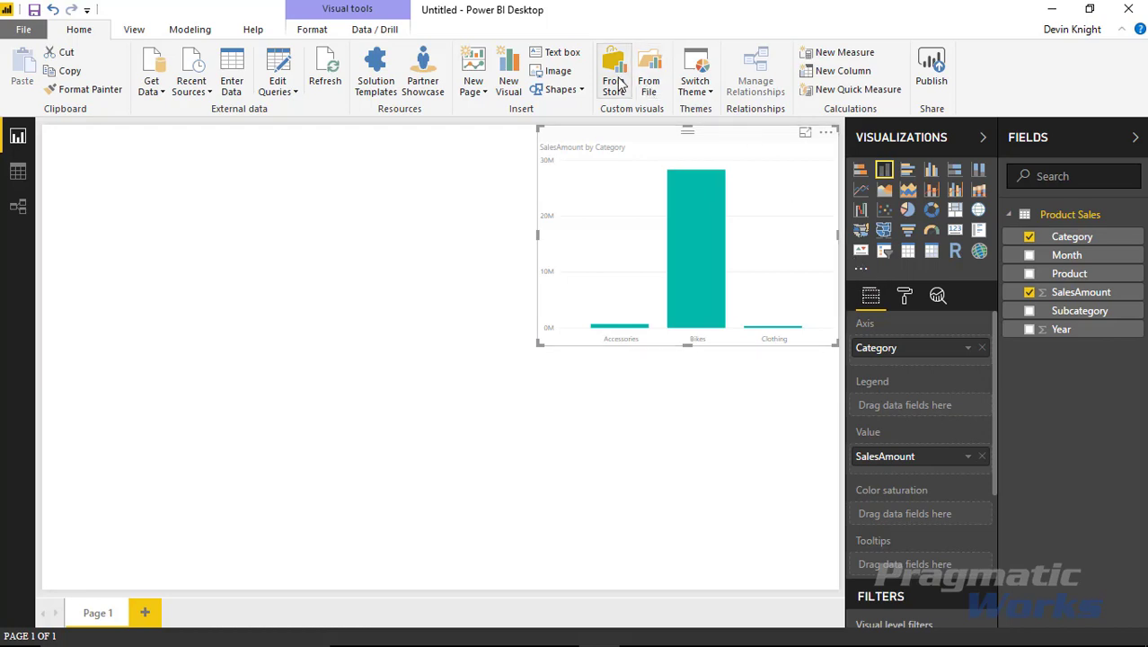
- Import the Enlighten Stack Shuffle visual from the store after searching 'stack'
click(861, 268)
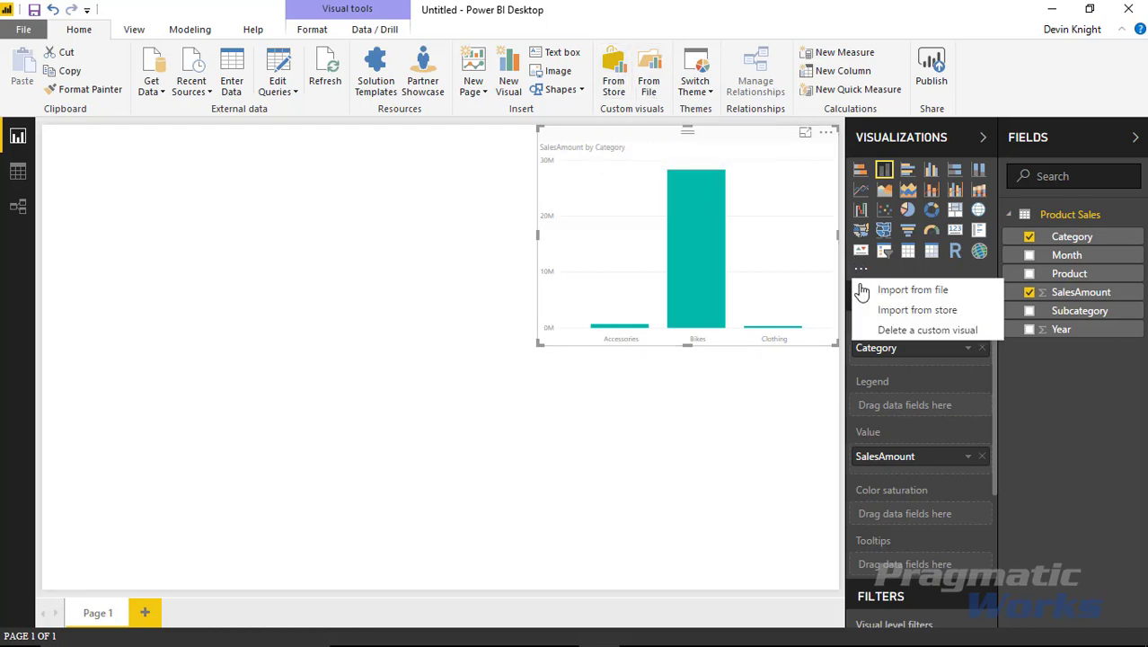
click(933, 318)
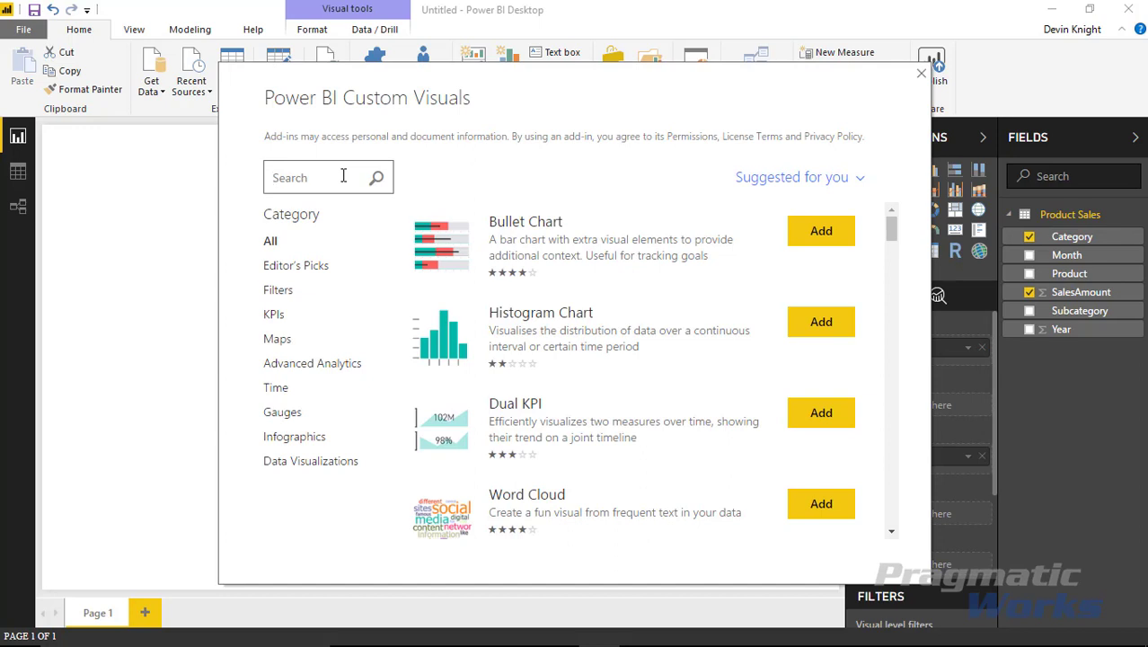
text(st)
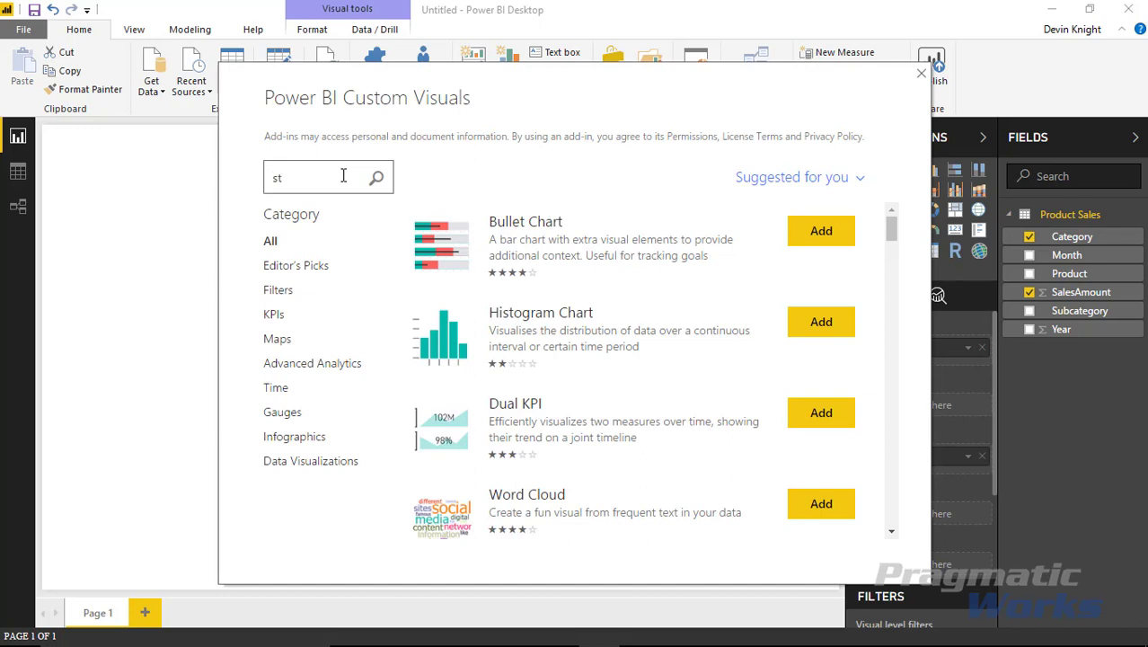
text(ack stuffle)
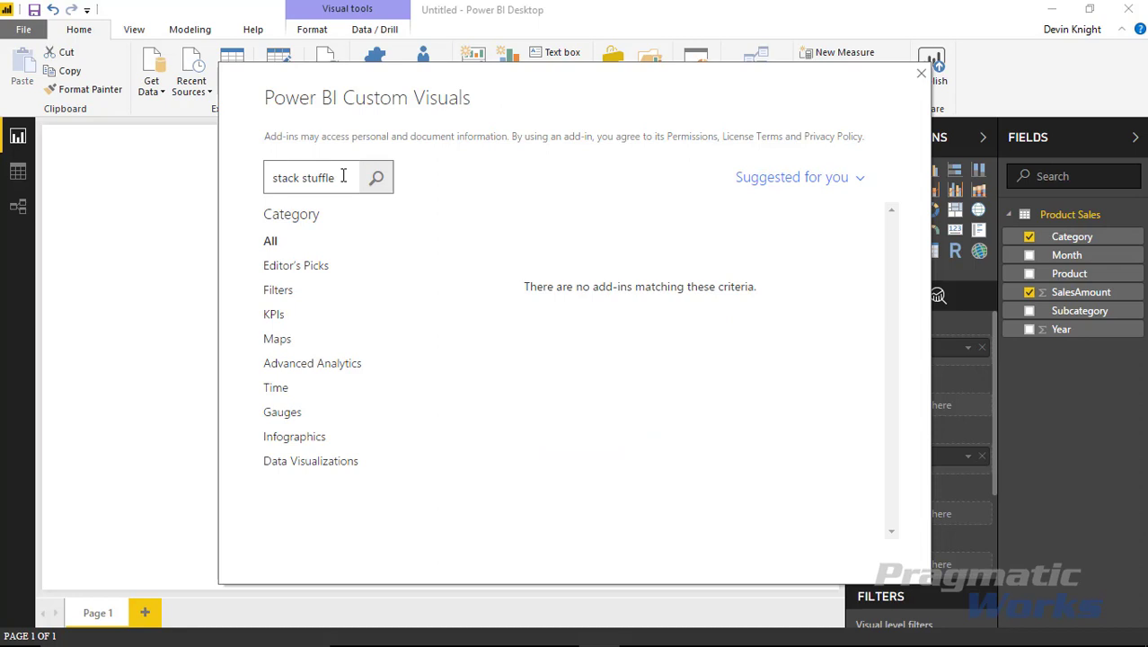
key(BackSpace)
key(BackSpace)
key(BackSpace)
key(BackSpace)
key(BackSpace)
key(BackSpace)
key(BackSpace)
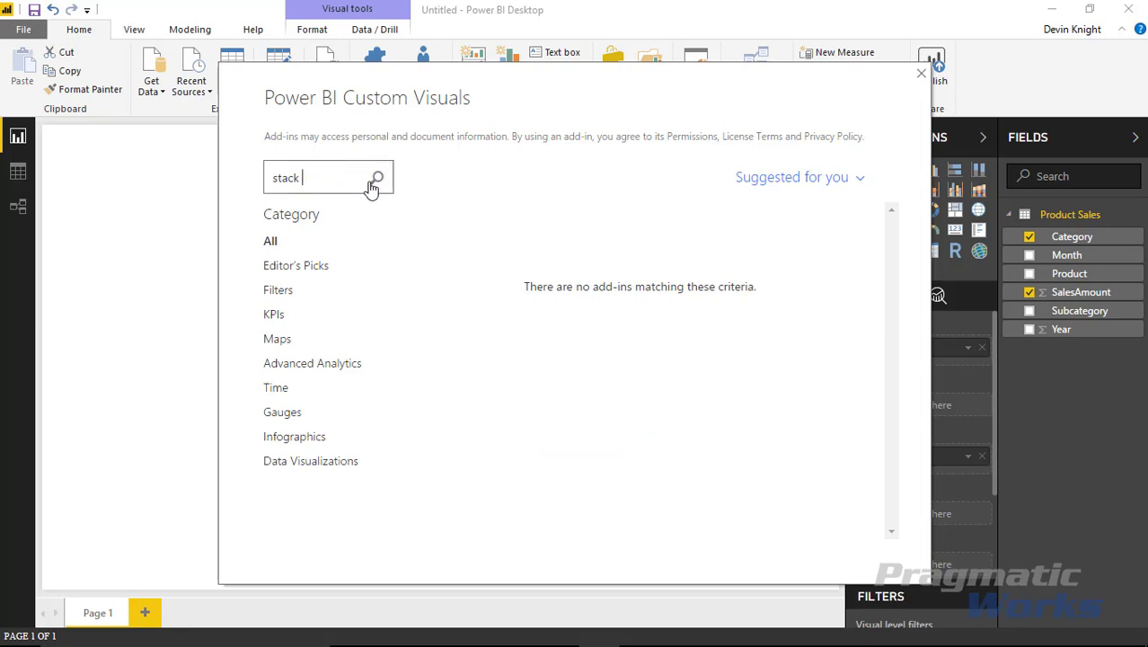
click(374, 183)
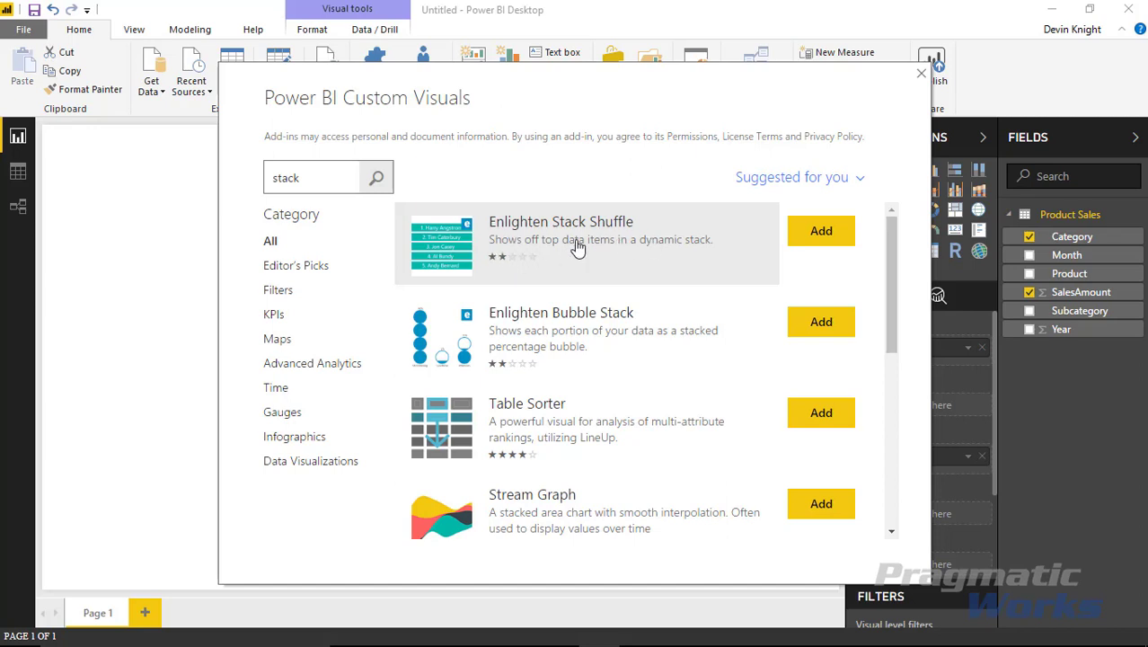
click(821, 231)
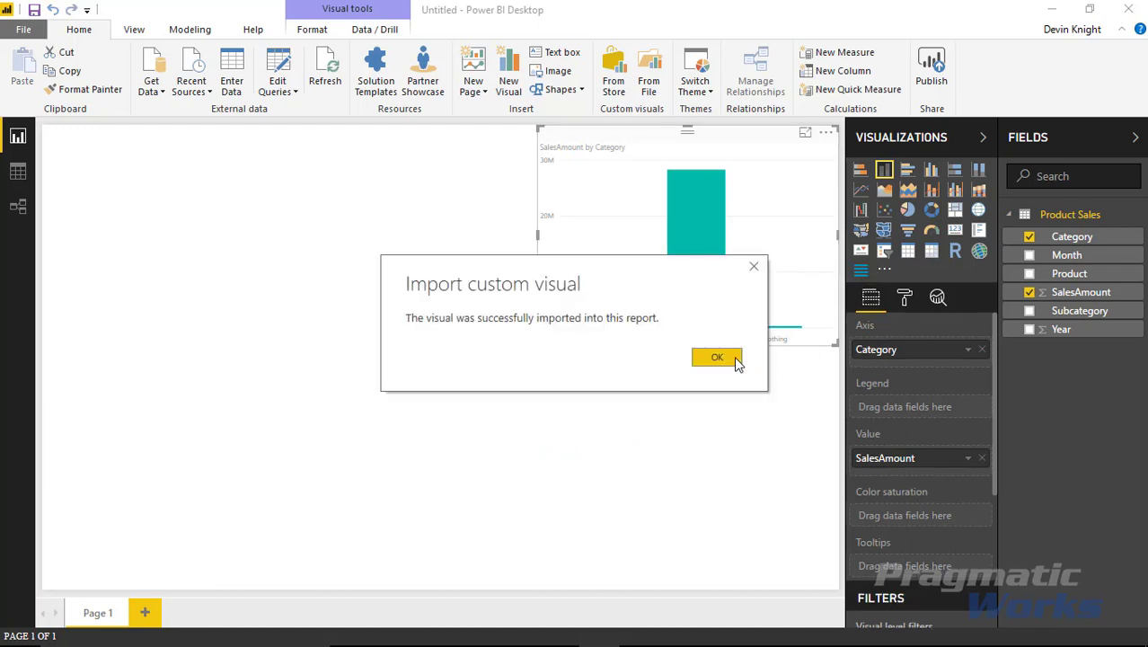
click(735, 358)
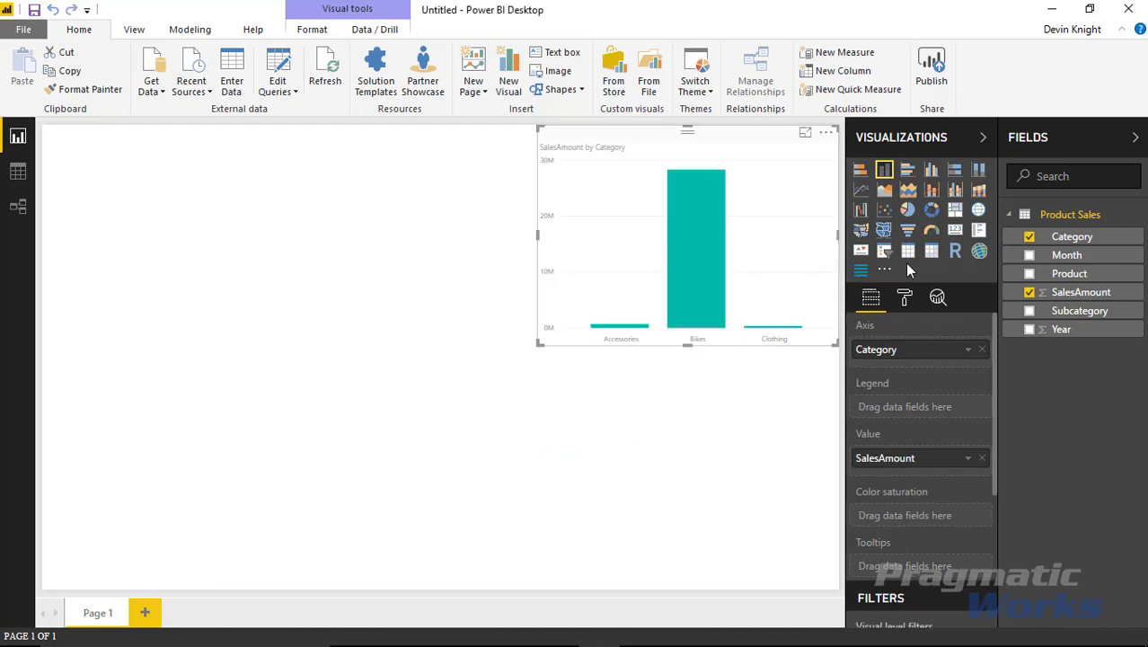
- Insert a Stack Shuffle visual and size it at the page's top-left
click(656, 442)
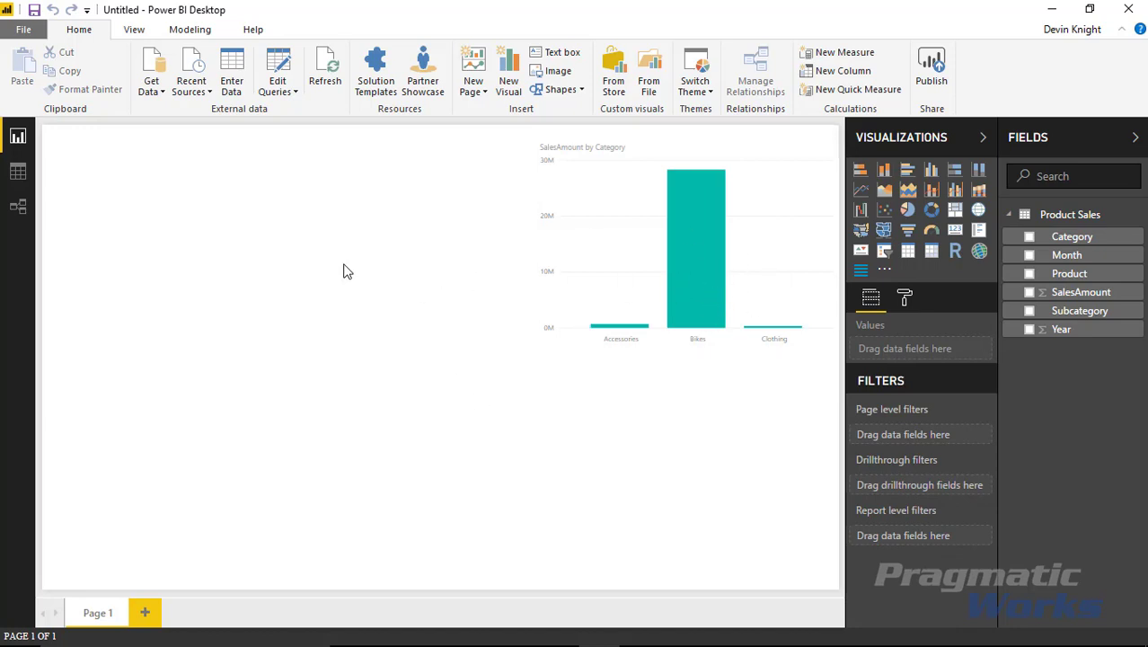
click(860, 272)
drag(99, 346, 85, 138)
drag(218, 320, 356, 348)
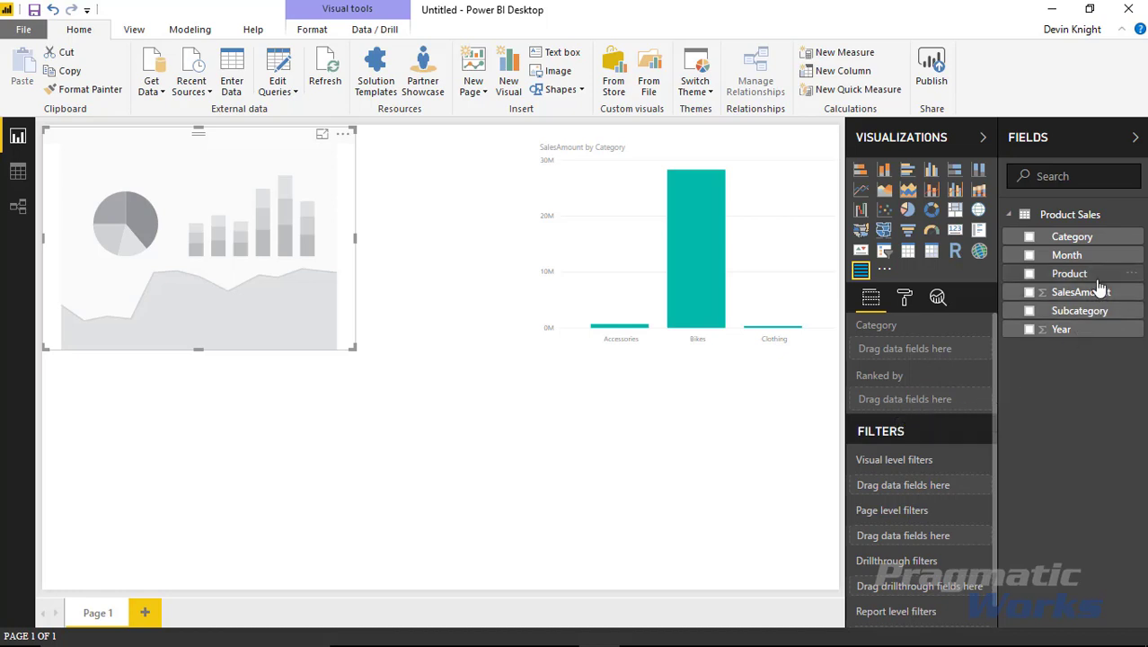
- Rank Product by SalesAmount in the Stack Shuffle and make the list taller
drag(1094, 275, 958, 358)
drag(1084, 299, 949, 400)
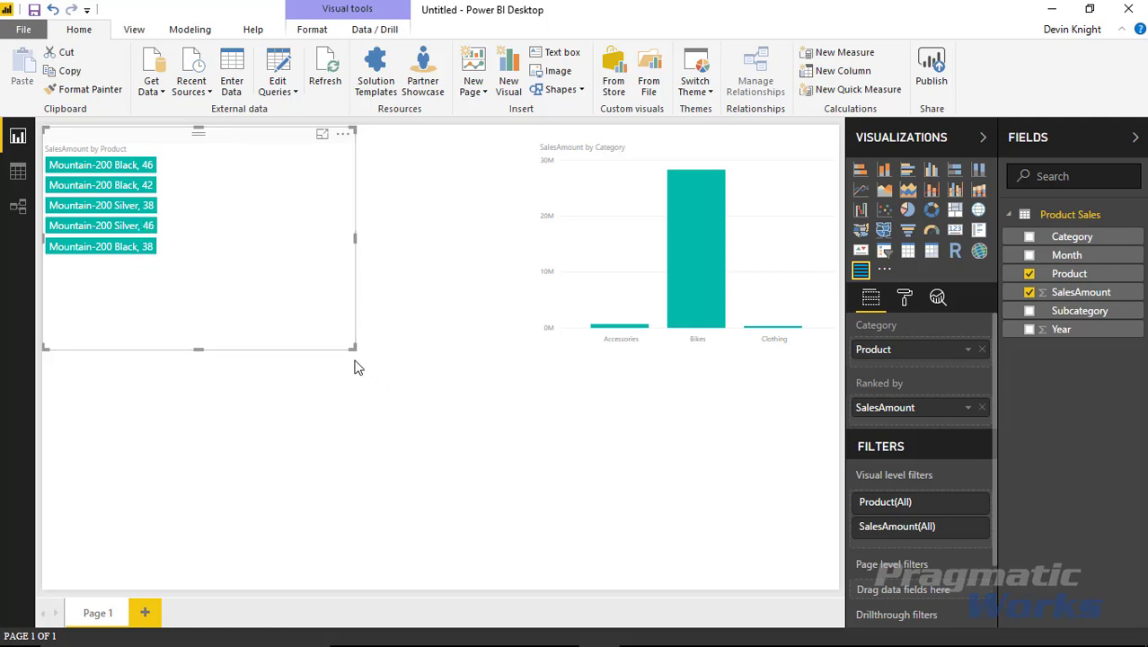
drag(354, 348, 350, 386)
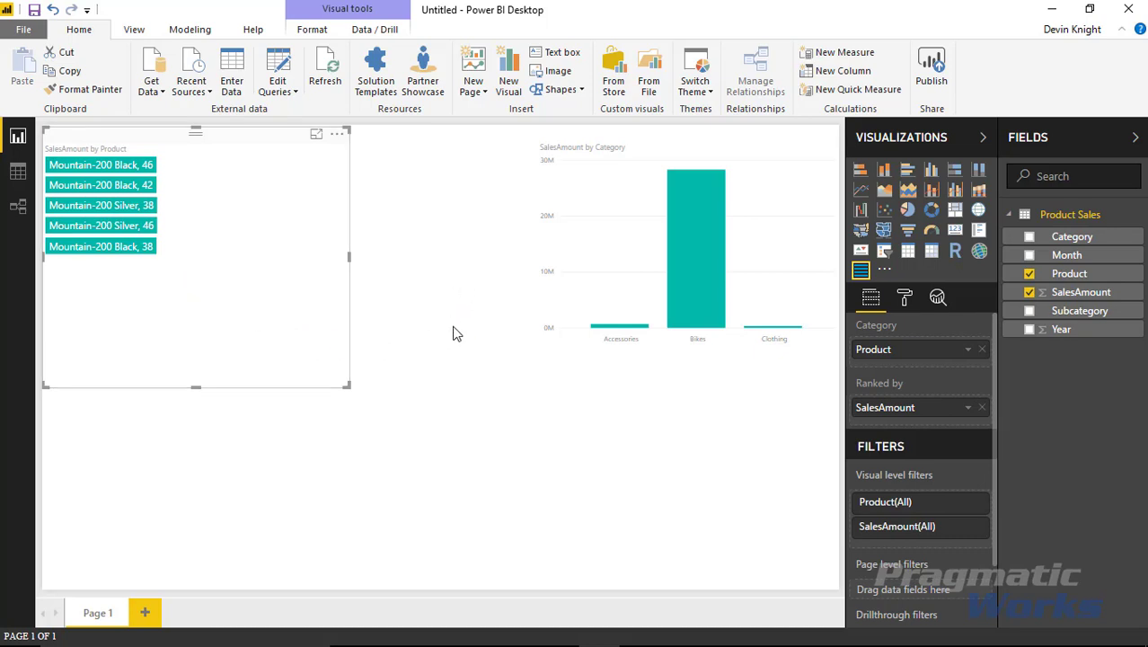
- Add a narrow Year slicer in List style at the canvas centre
click(415, 269)
click(885, 252)
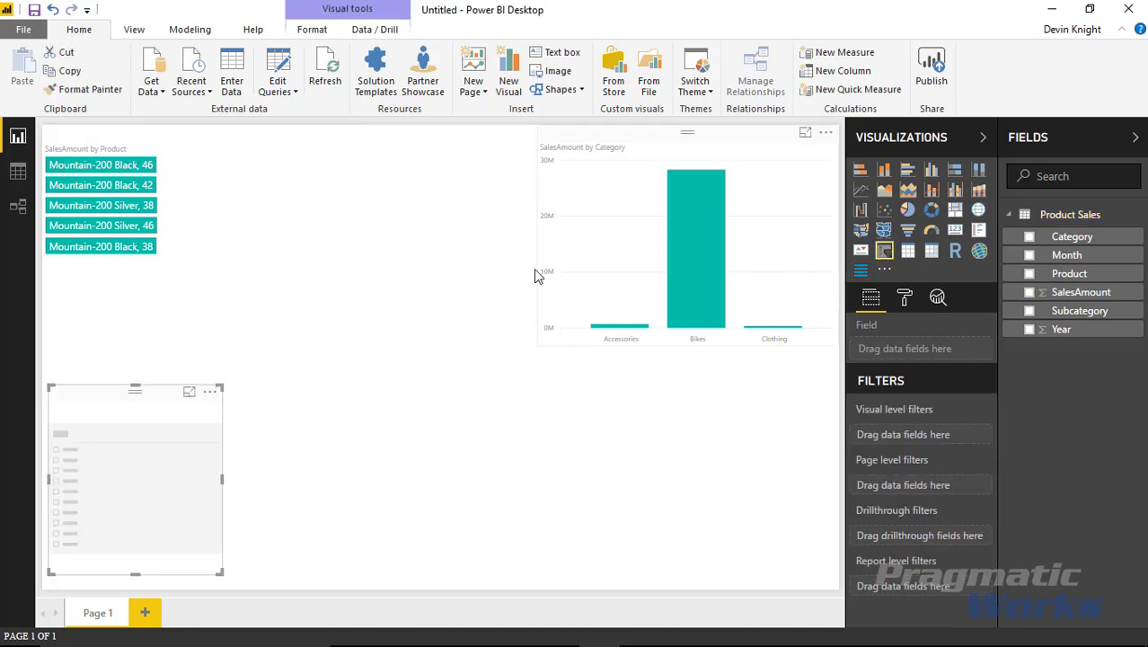
drag(179, 397, 473, 140)
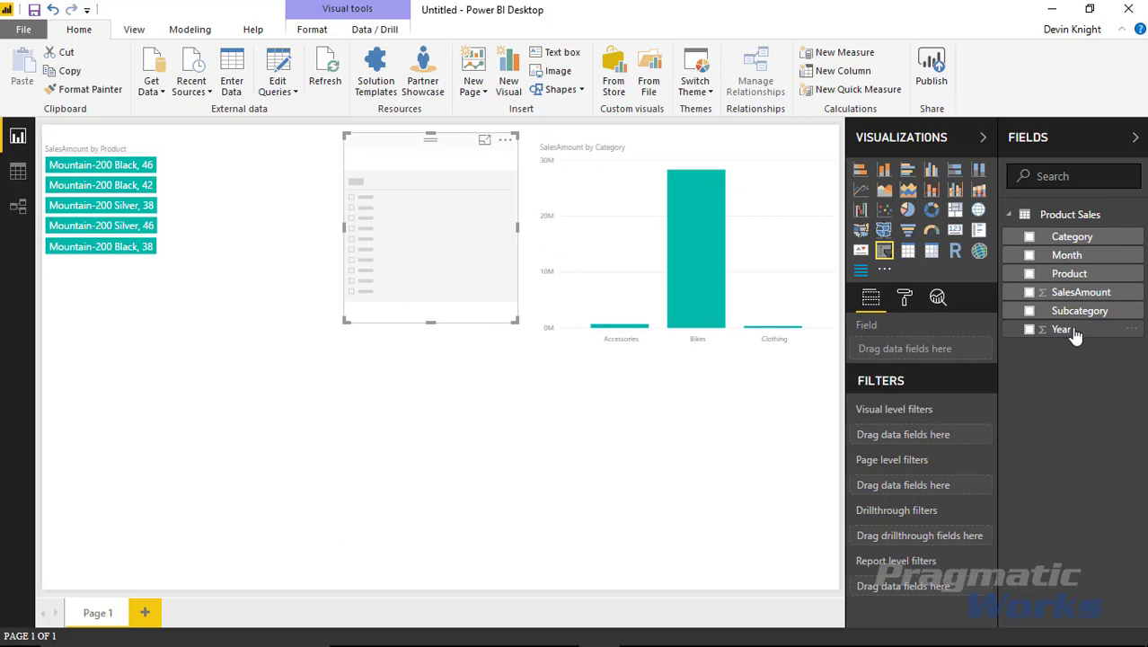
click(1028, 329)
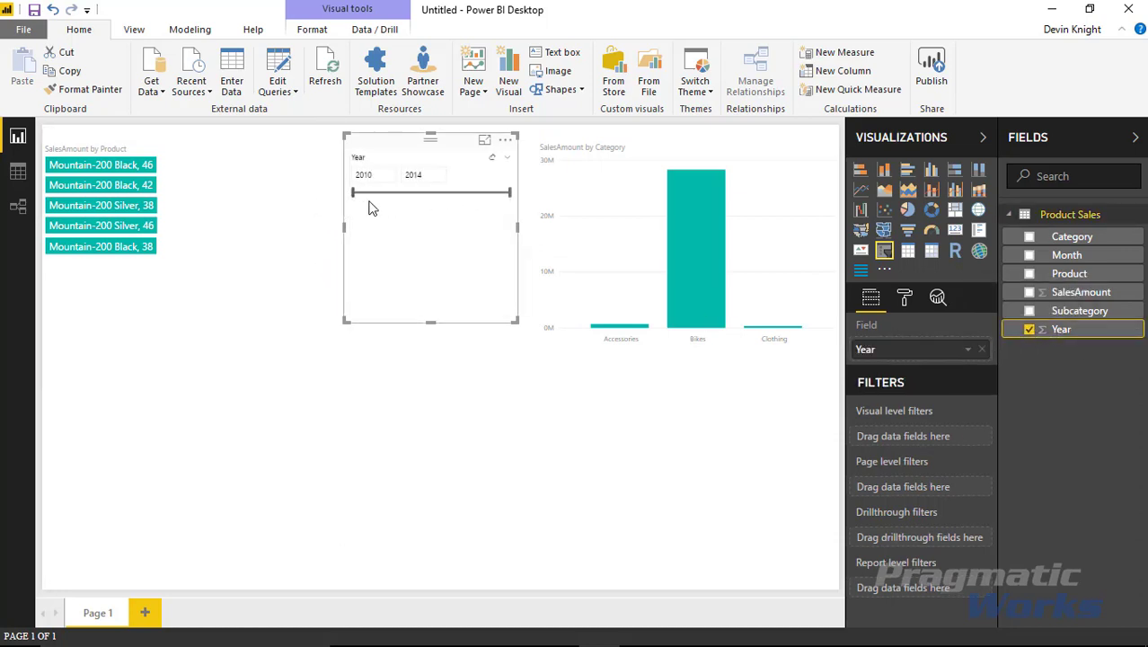
click(509, 160)
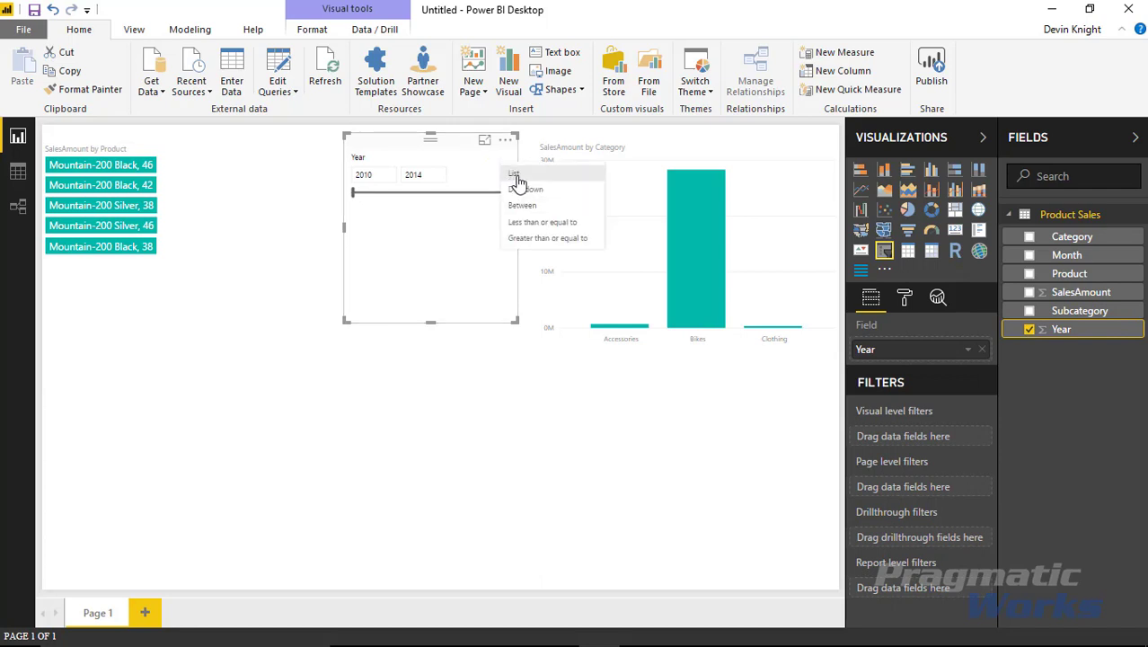
click(514, 185)
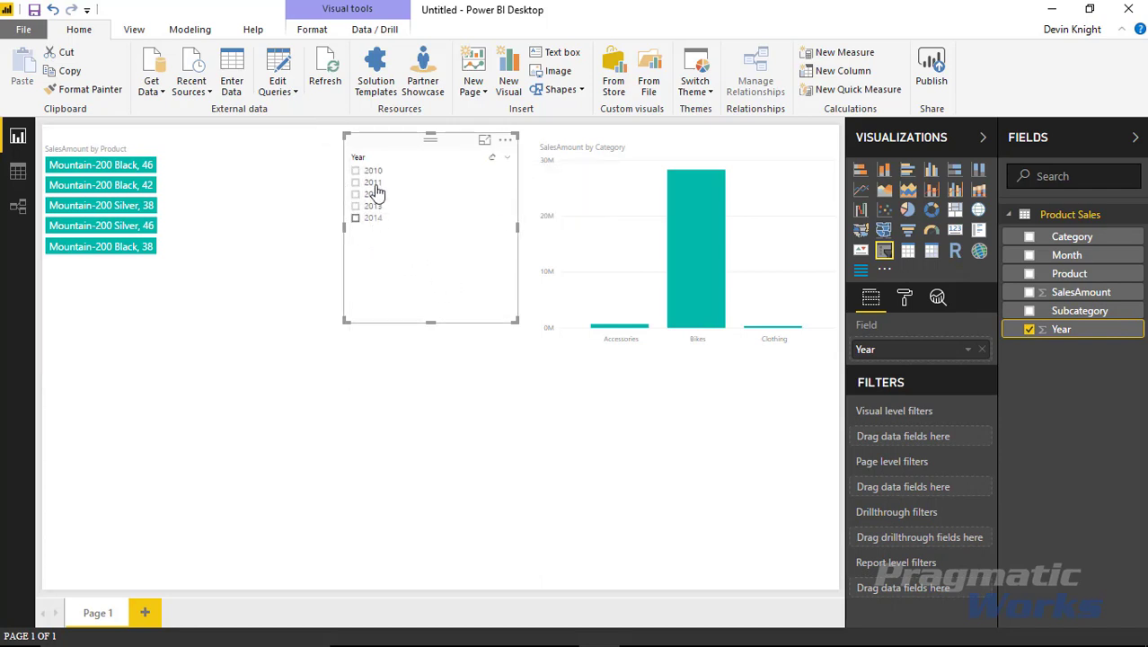
drag(343, 227, 391, 227)
- Raise the slicer's item text size to 19
click(907, 302)
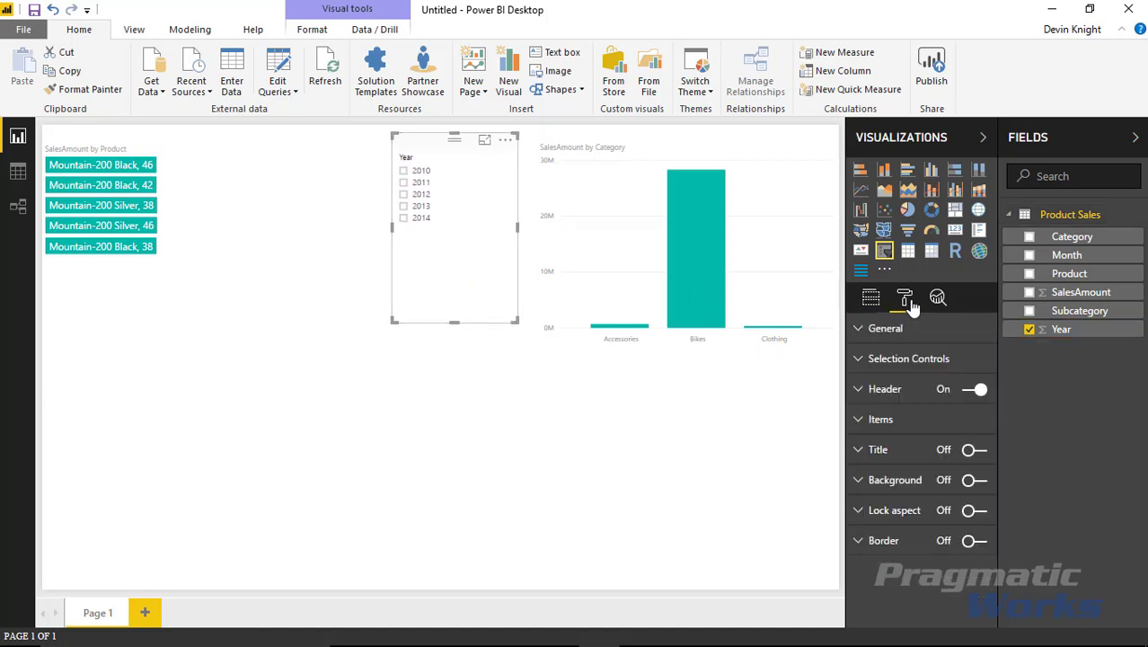
click(876, 422)
drag(940, 540, 953, 541)
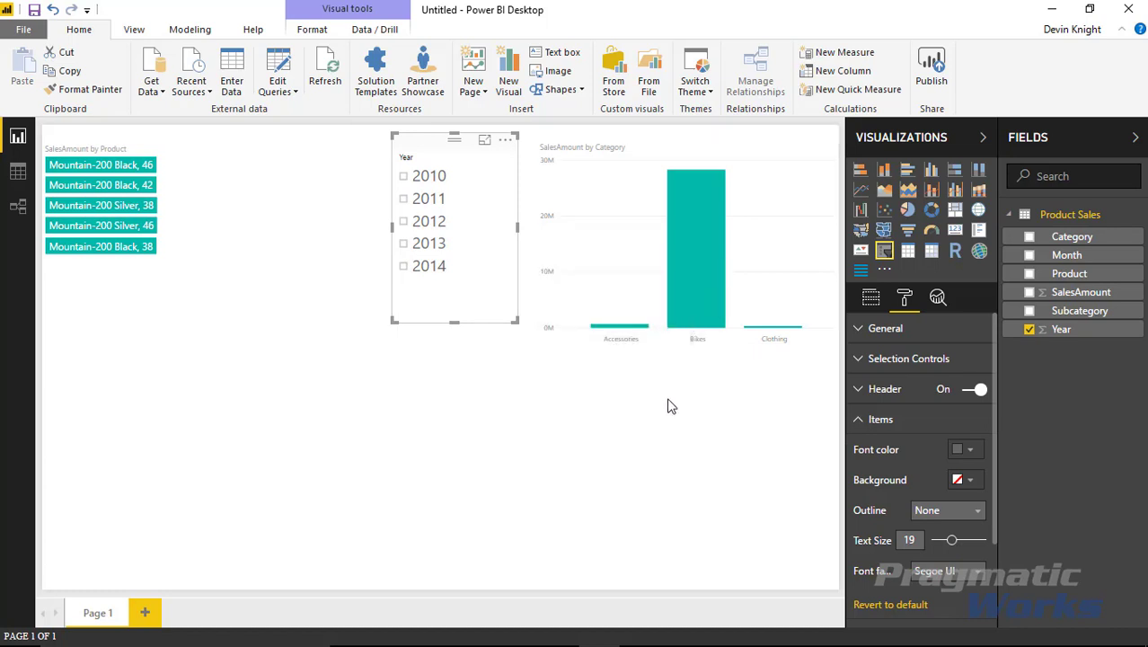
click(642, 431)
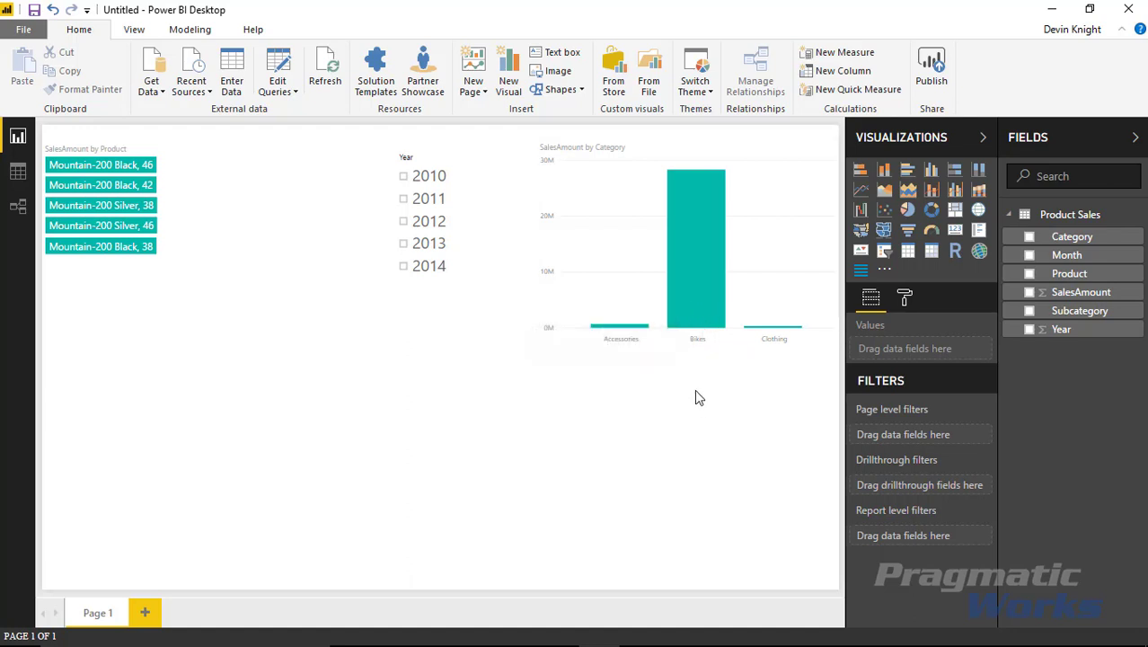
- Cross-filter the product list by the Bikes, Accessories and Clothing columns, finishing on Bikes
click(687, 262)
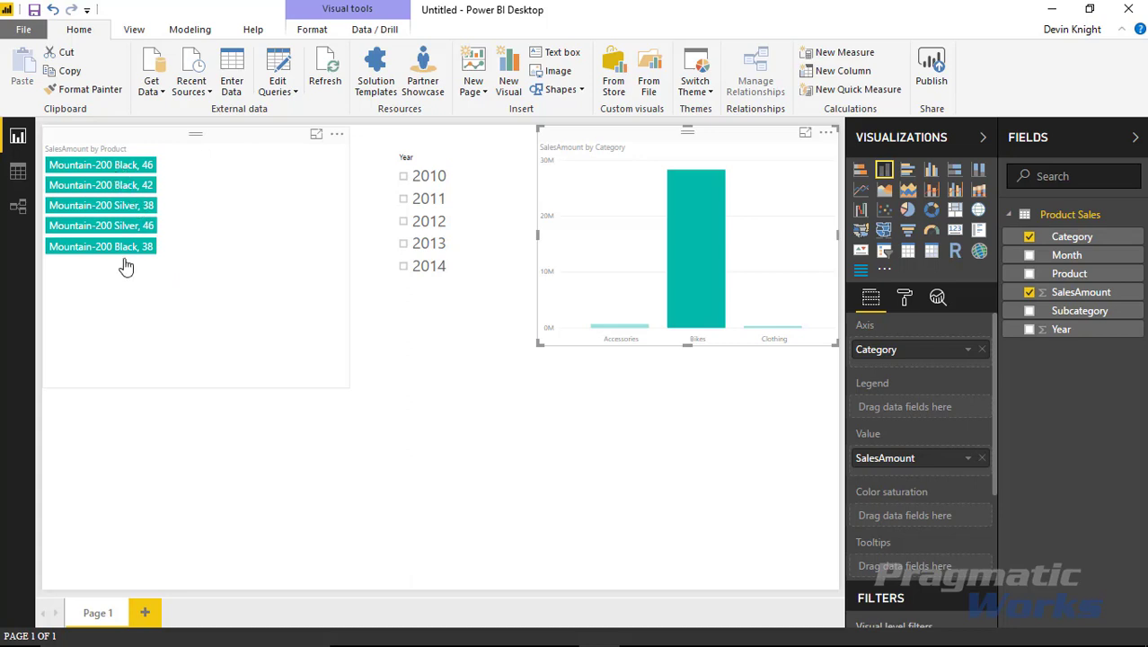
click(598, 329)
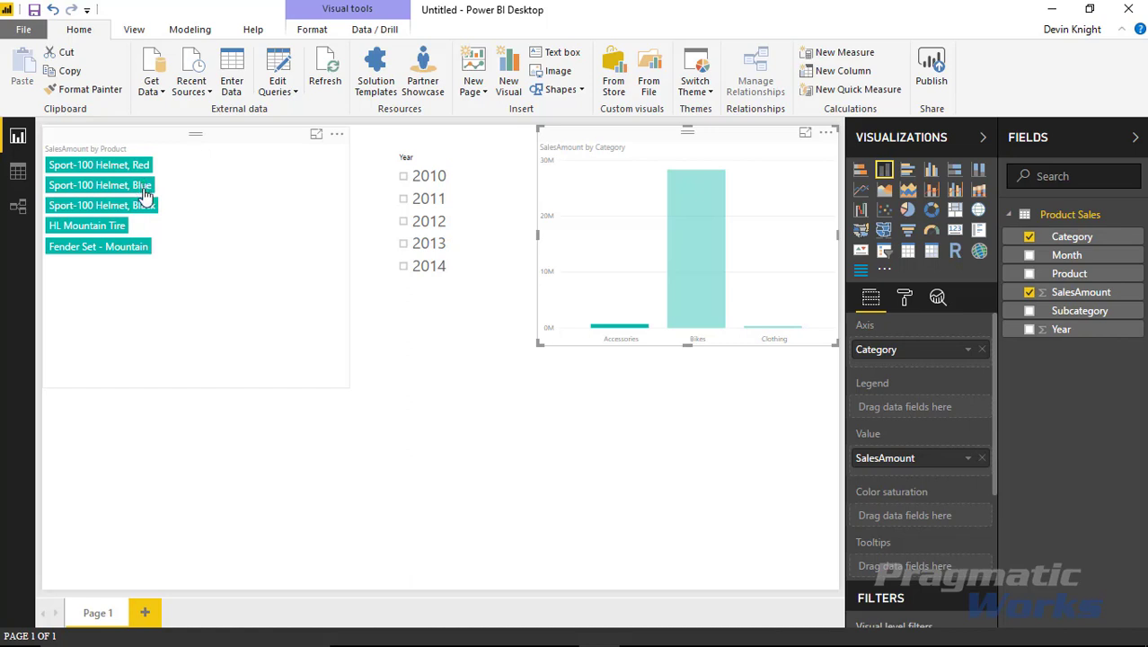
click(767, 336)
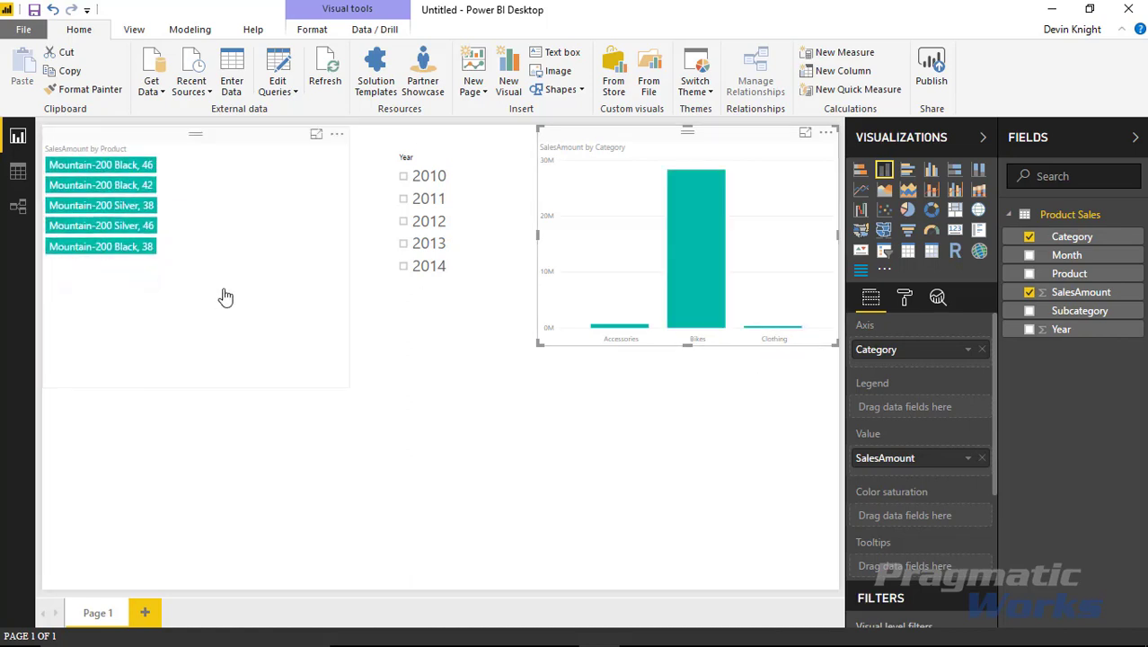
click(788, 331)
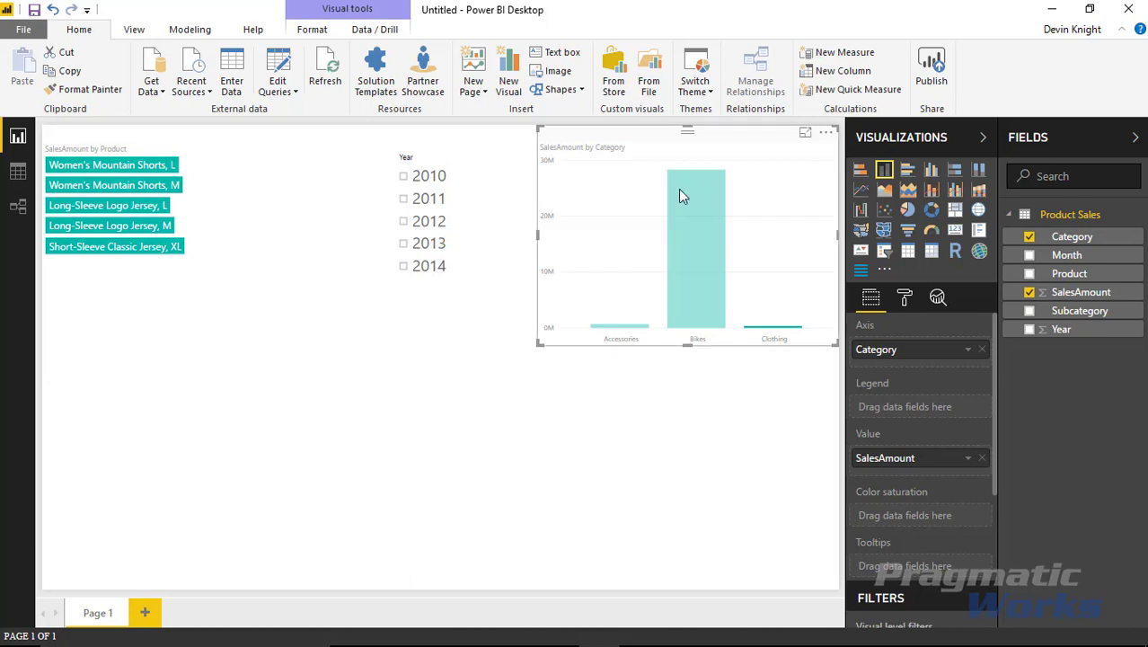
click(693, 214)
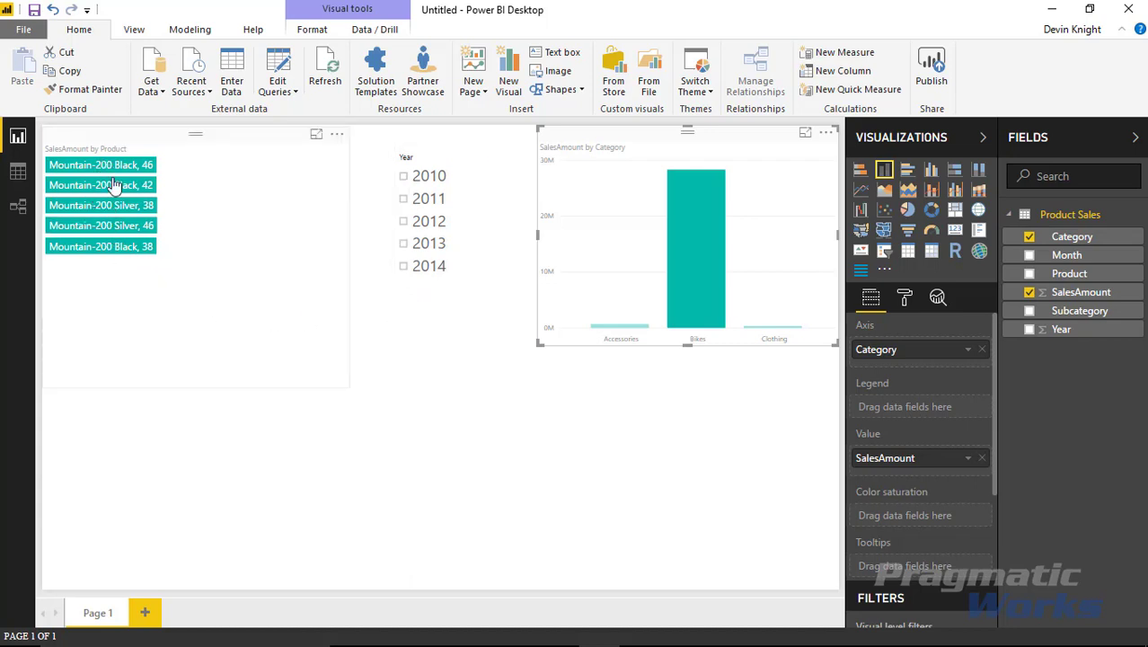
- Filter the report to 2010, 2011, 2012, 2013 and 2014 in turn, then clear the selection
click(403, 176)
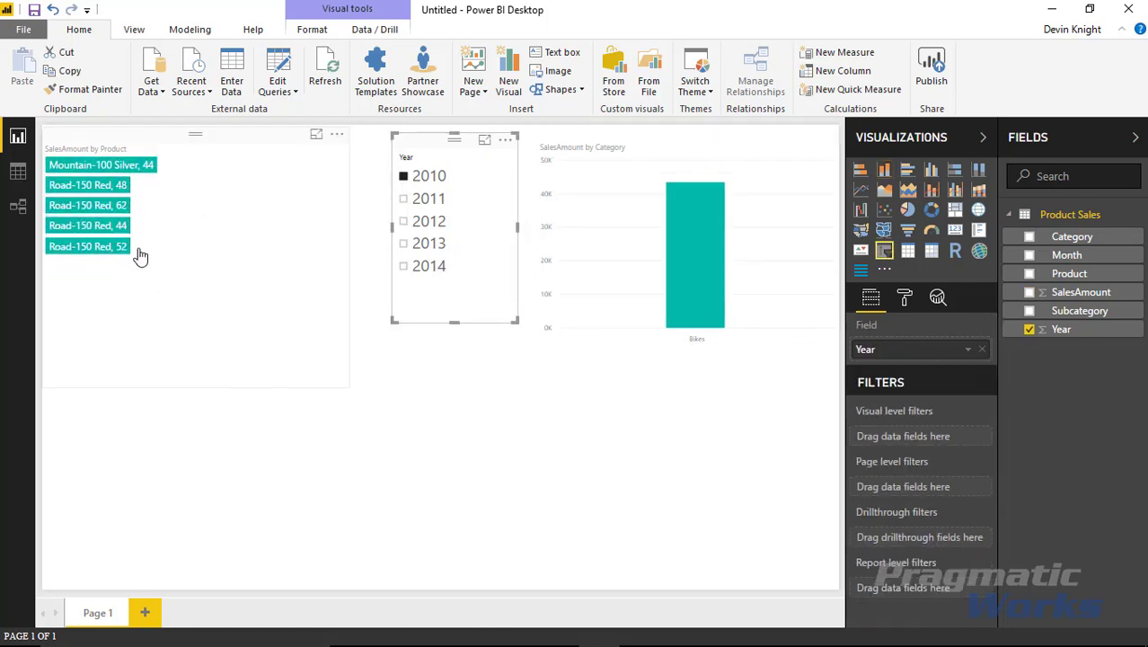
click(402, 199)
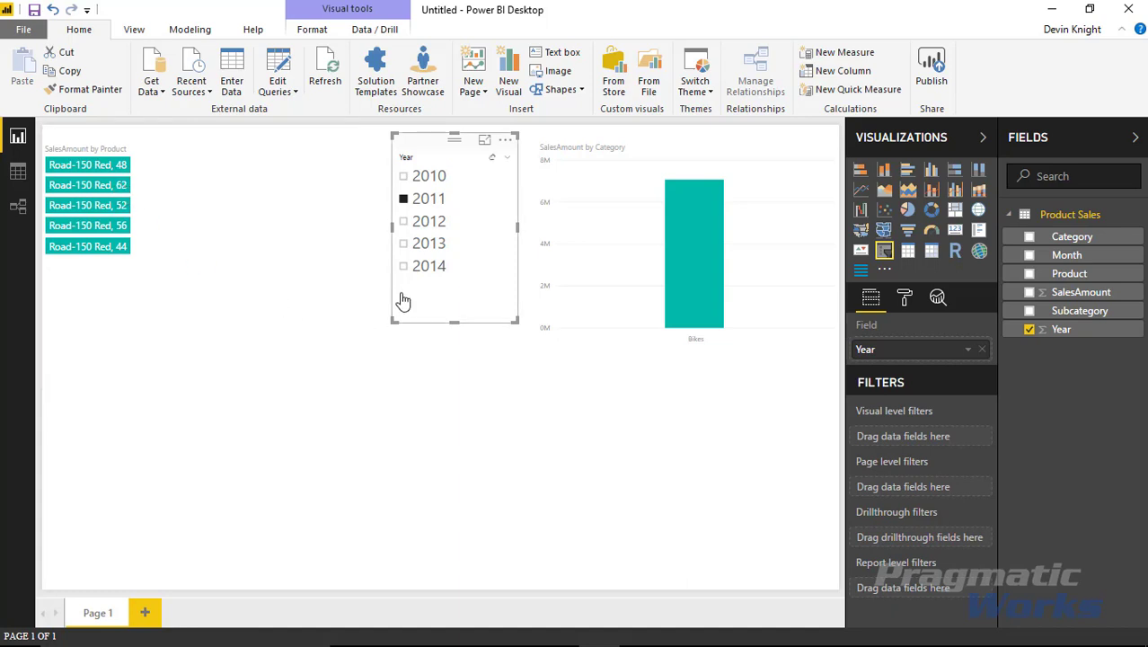
click(401, 221)
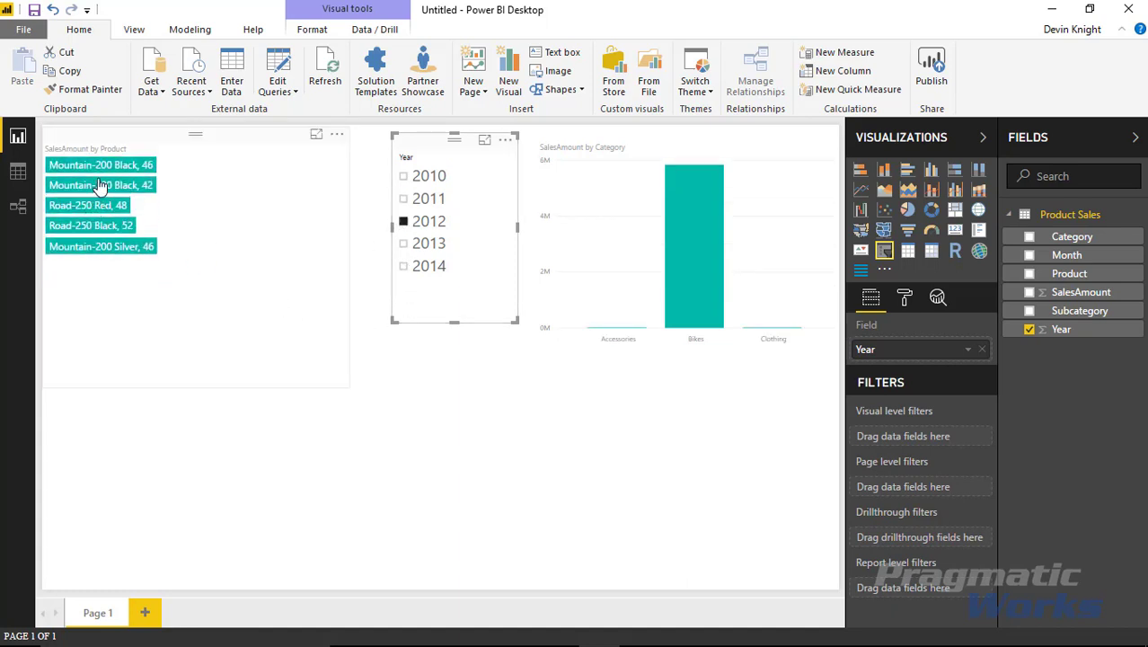
click(403, 243)
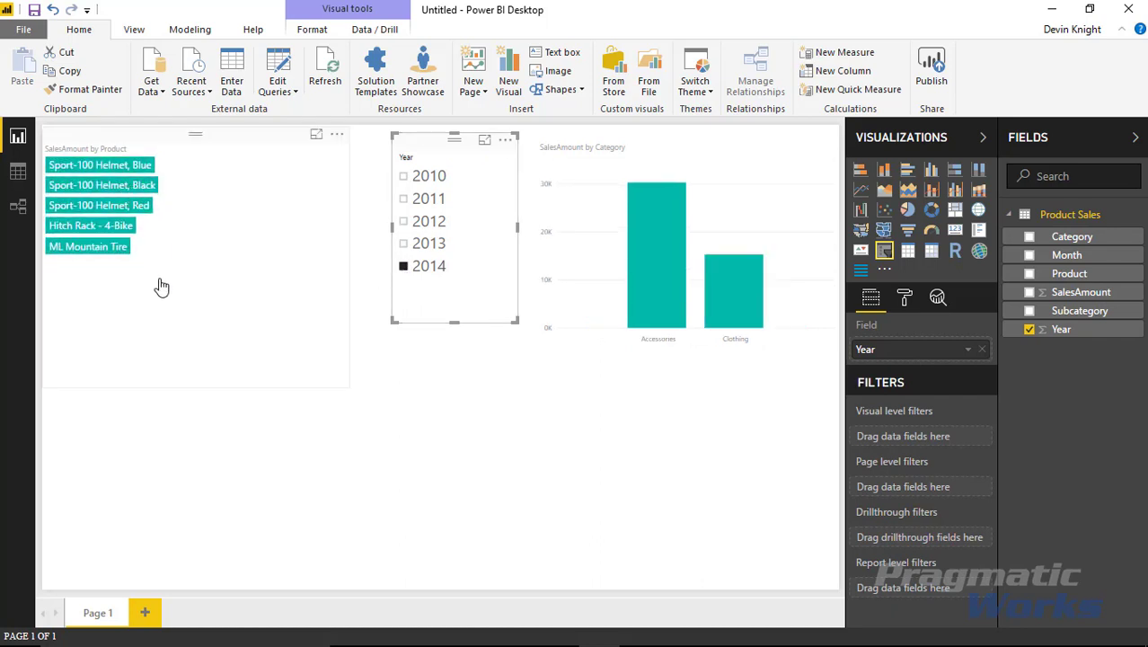
click(404, 268)
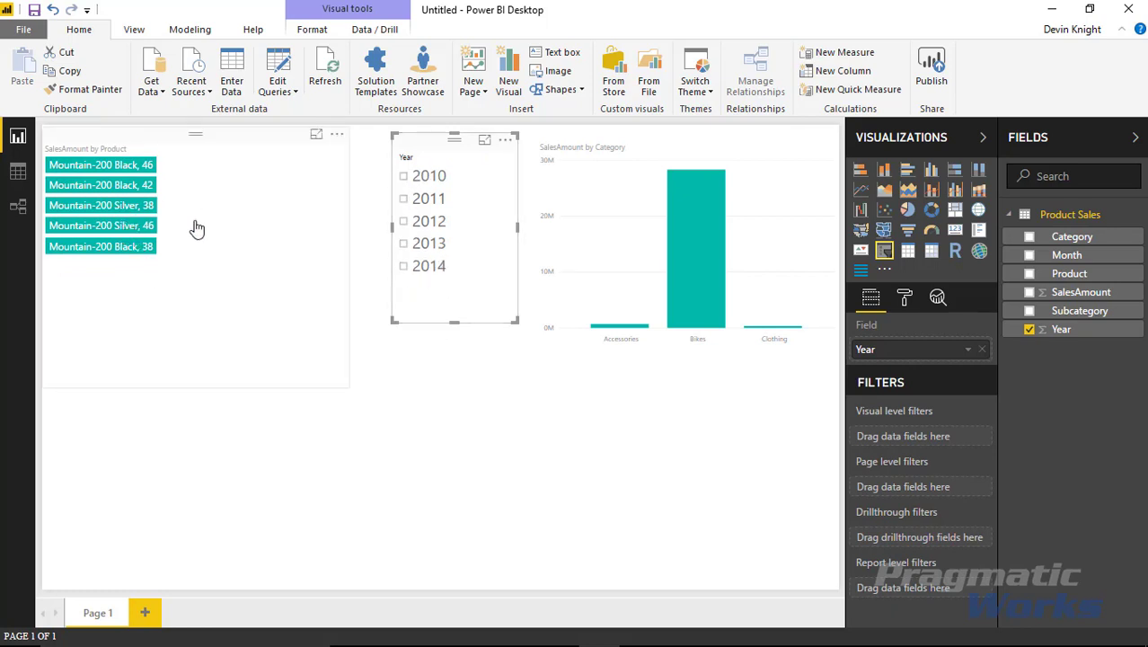
- Give the Stack Shuffle orange item backgrounds and font size 28, and stretch it down the page
click(151, 141)
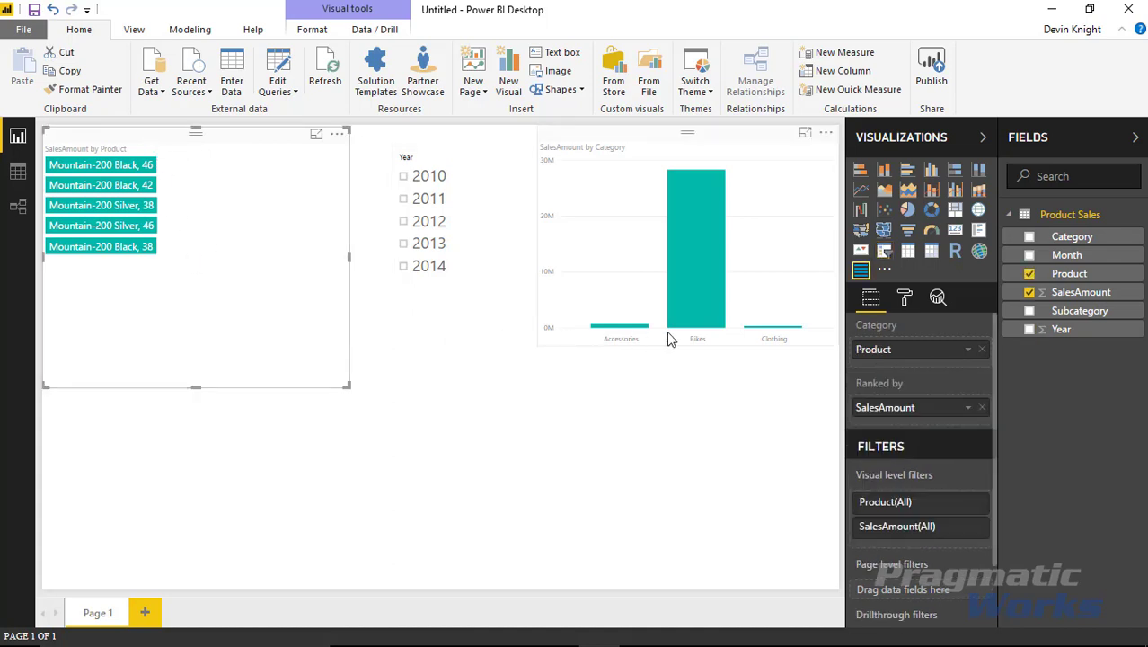
click(906, 304)
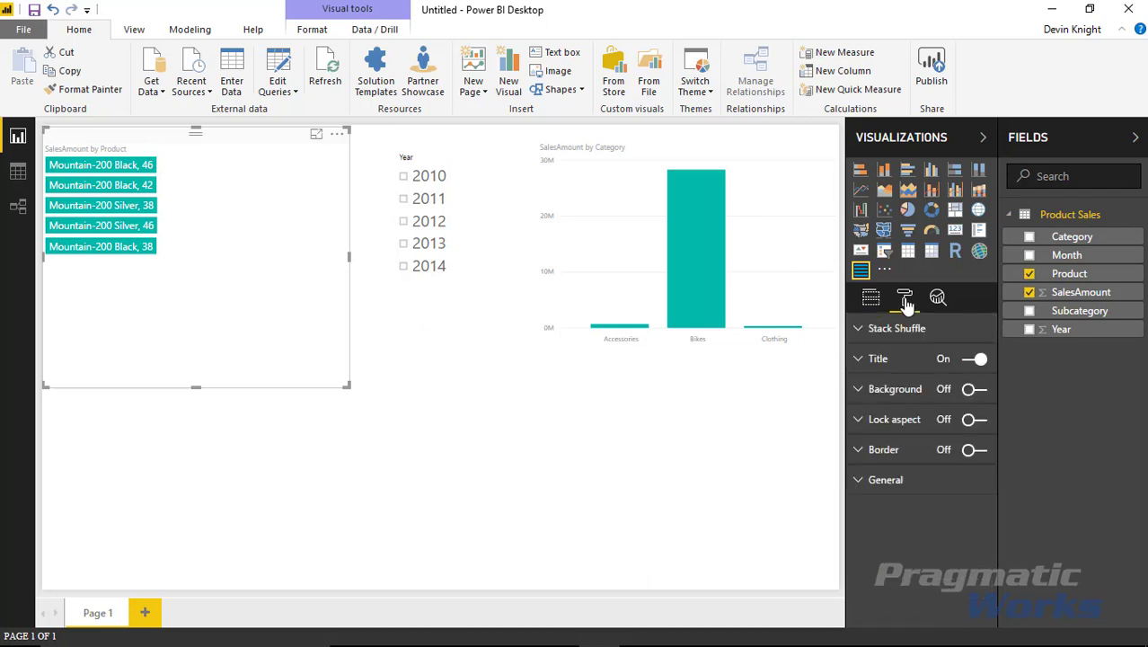
click(859, 328)
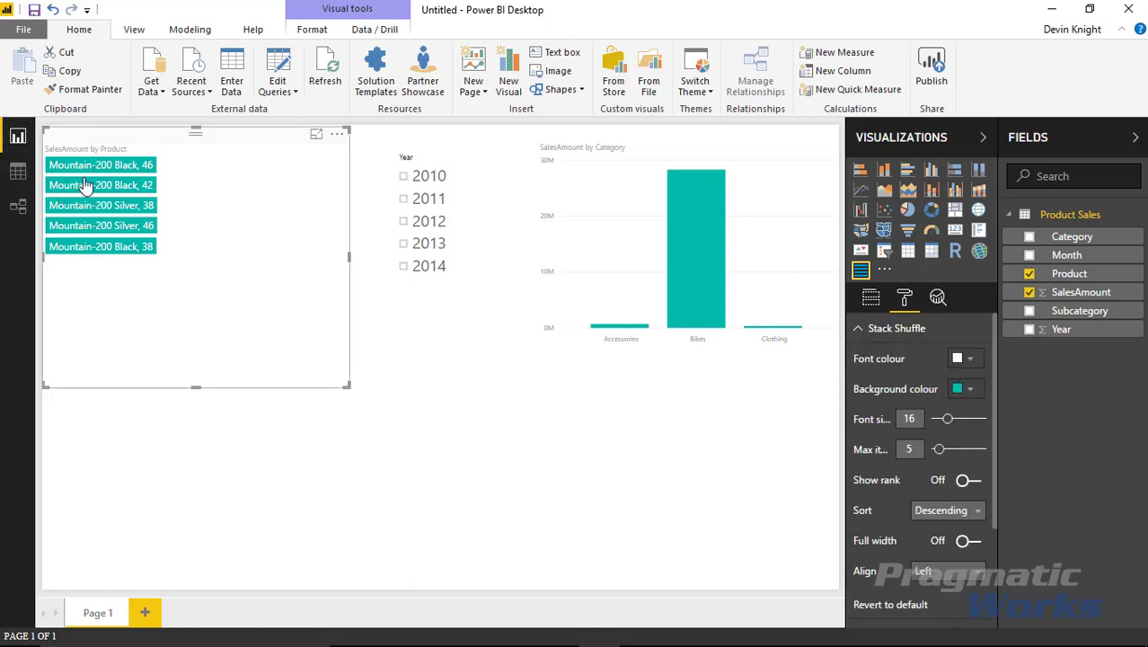
click(970, 390)
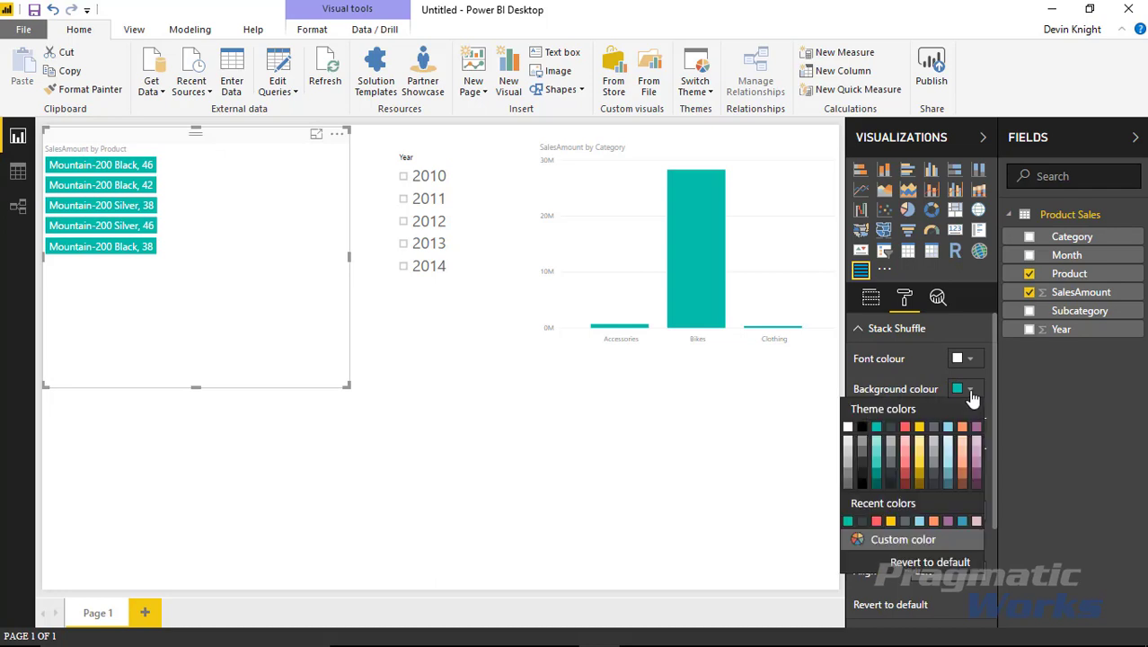
click(962, 429)
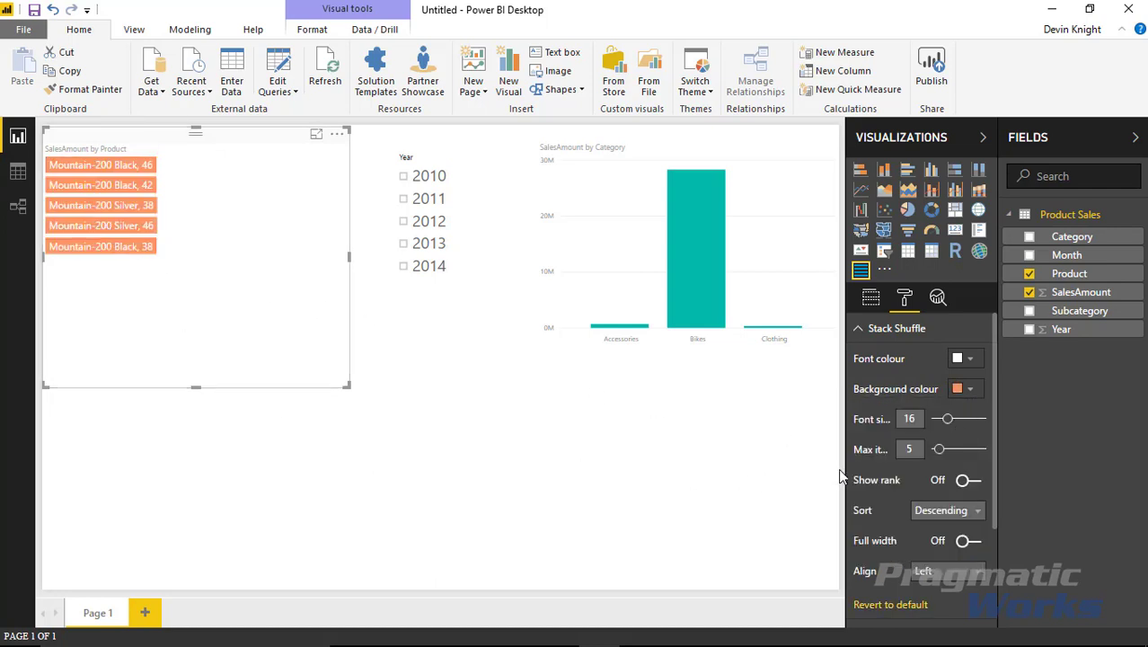
drag(947, 422, 963, 429)
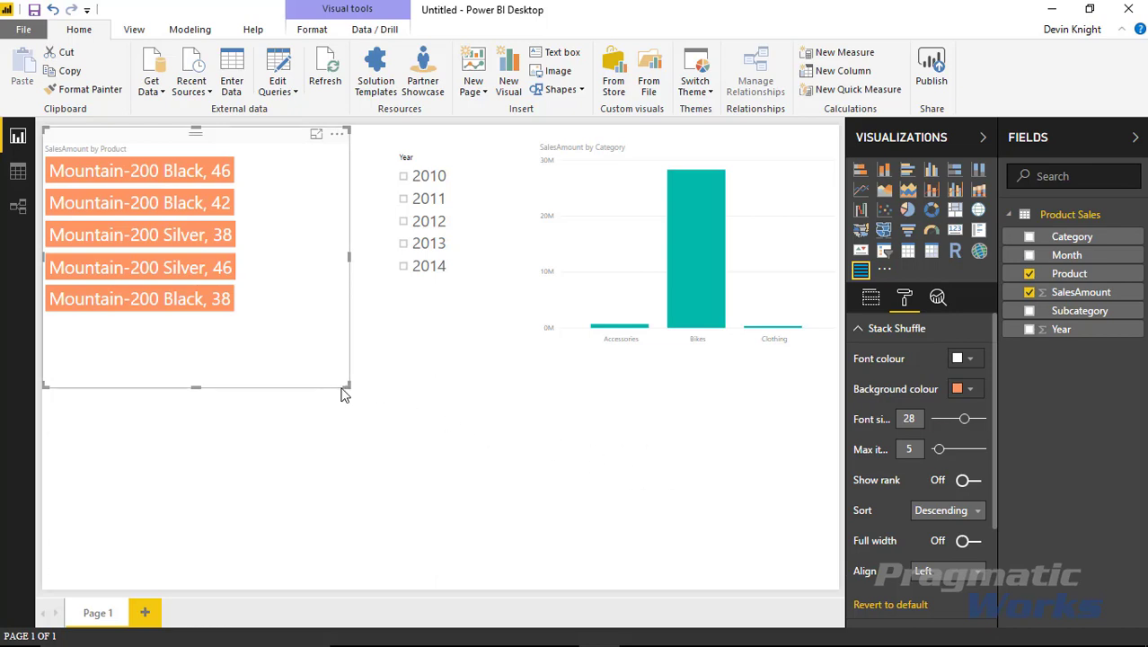
drag(348, 391, 377, 580)
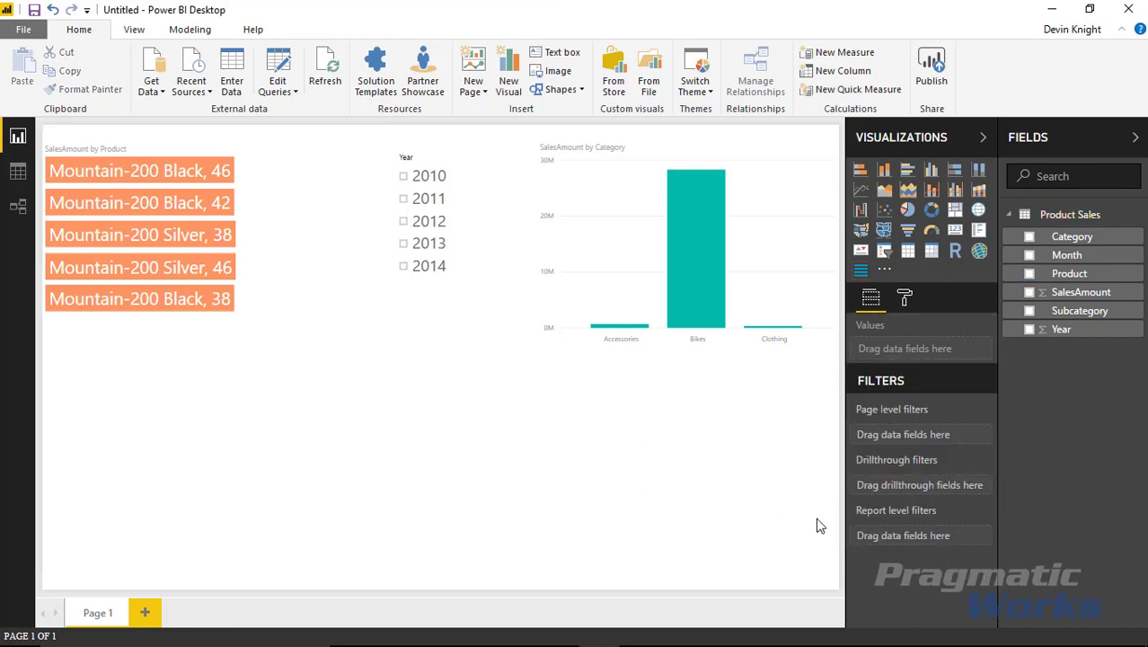
click(336, 375)
click(905, 297)
click(867, 329)
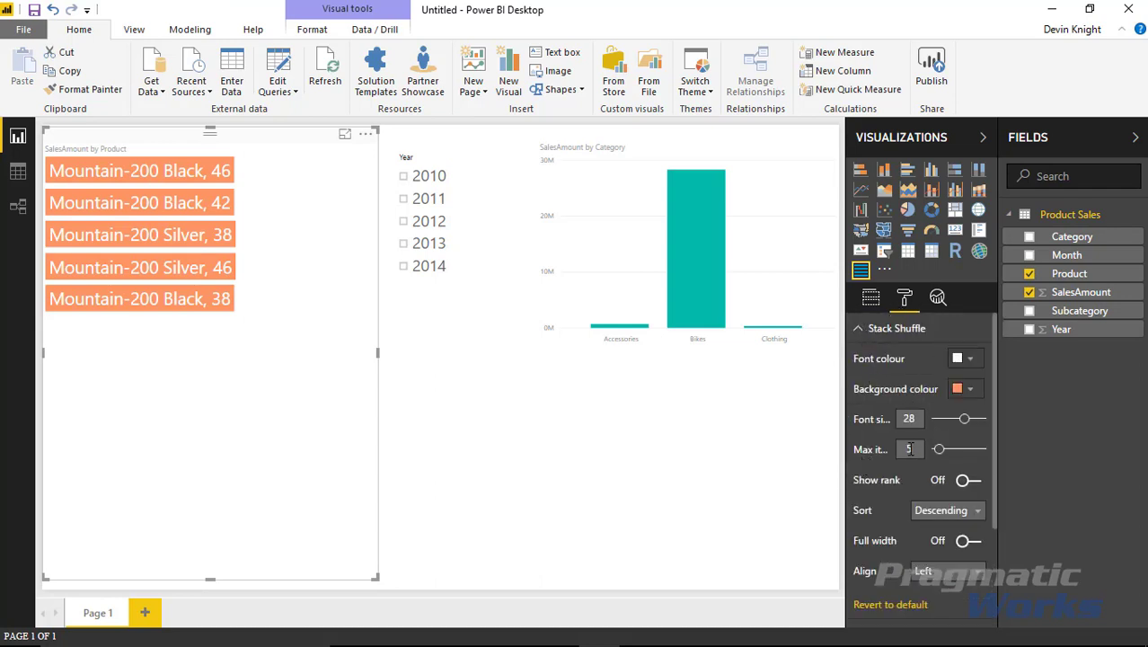
text(10)
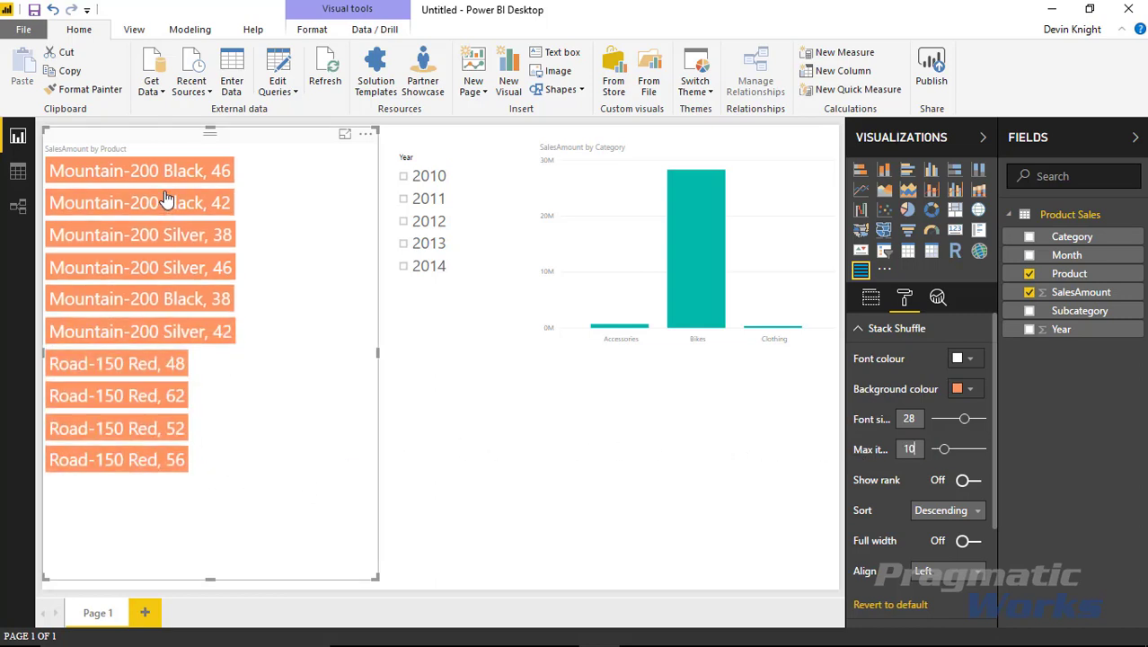
click(403, 199)
click(404, 221)
click(403, 243)
click(405, 266)
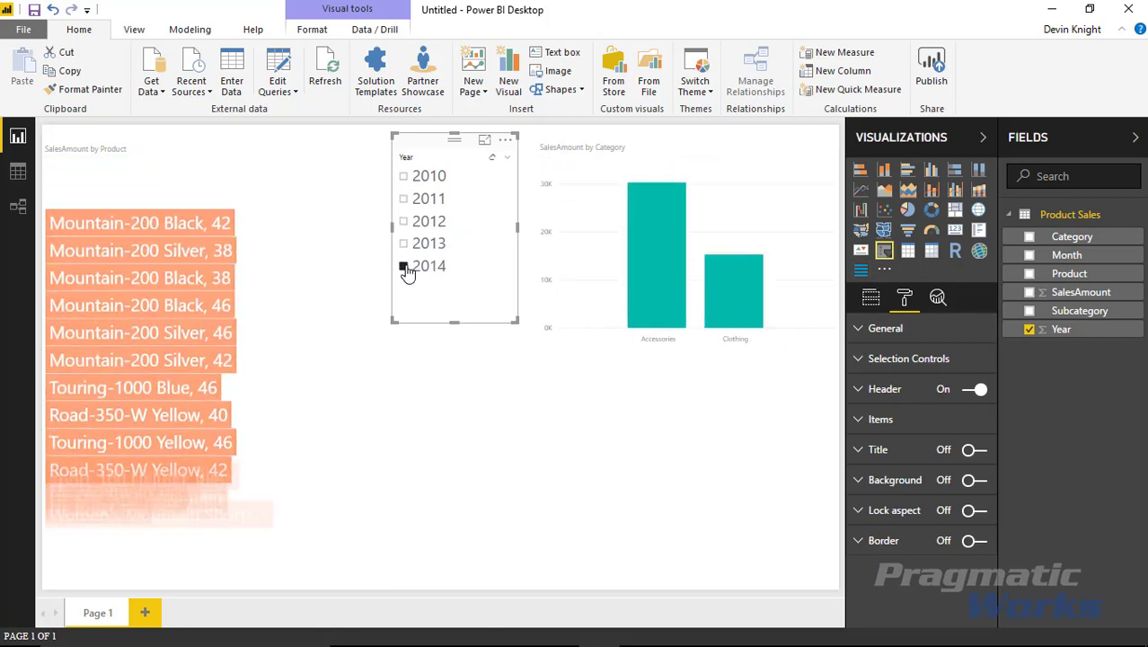
click(405, 178)
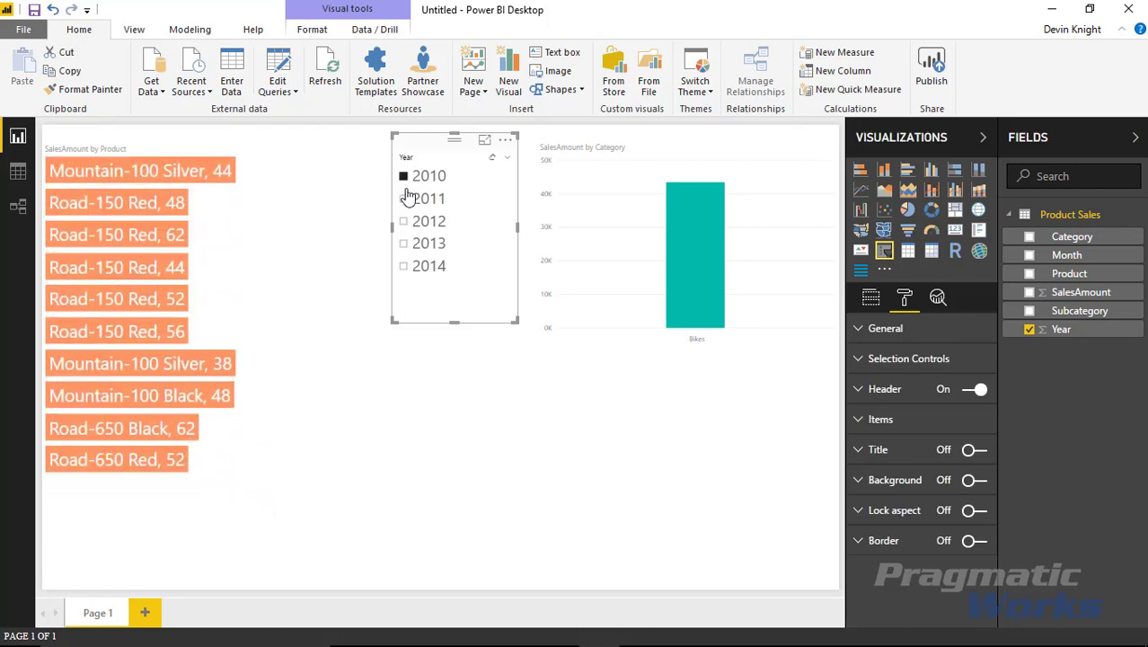
click(403, 221)
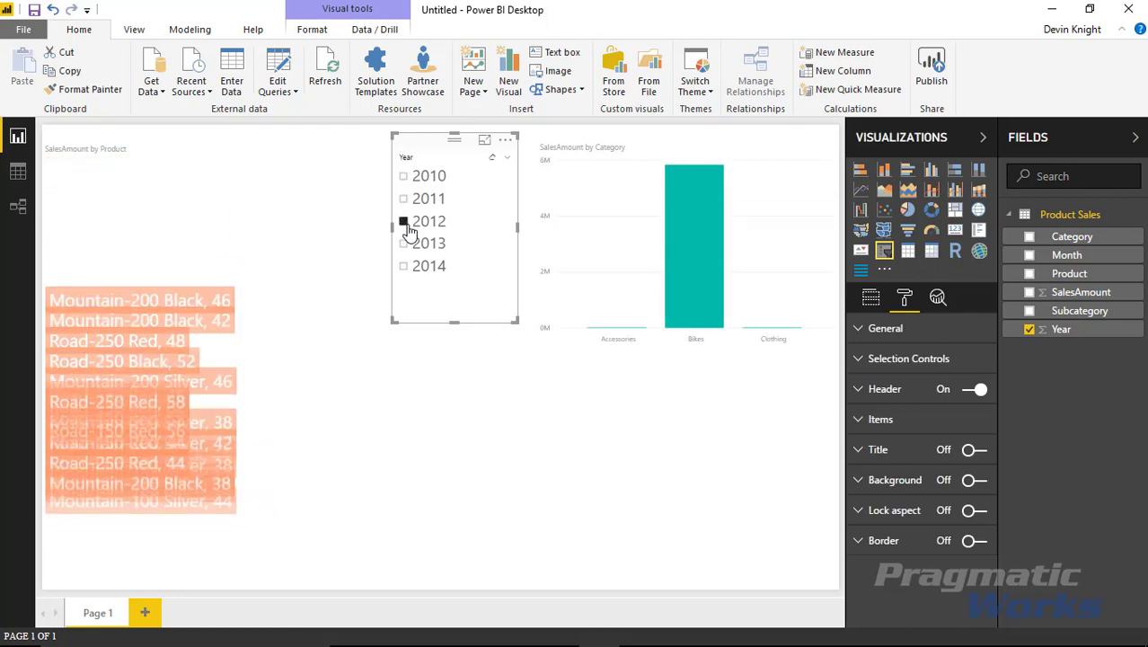
click(491, 157)
click(366, 321)
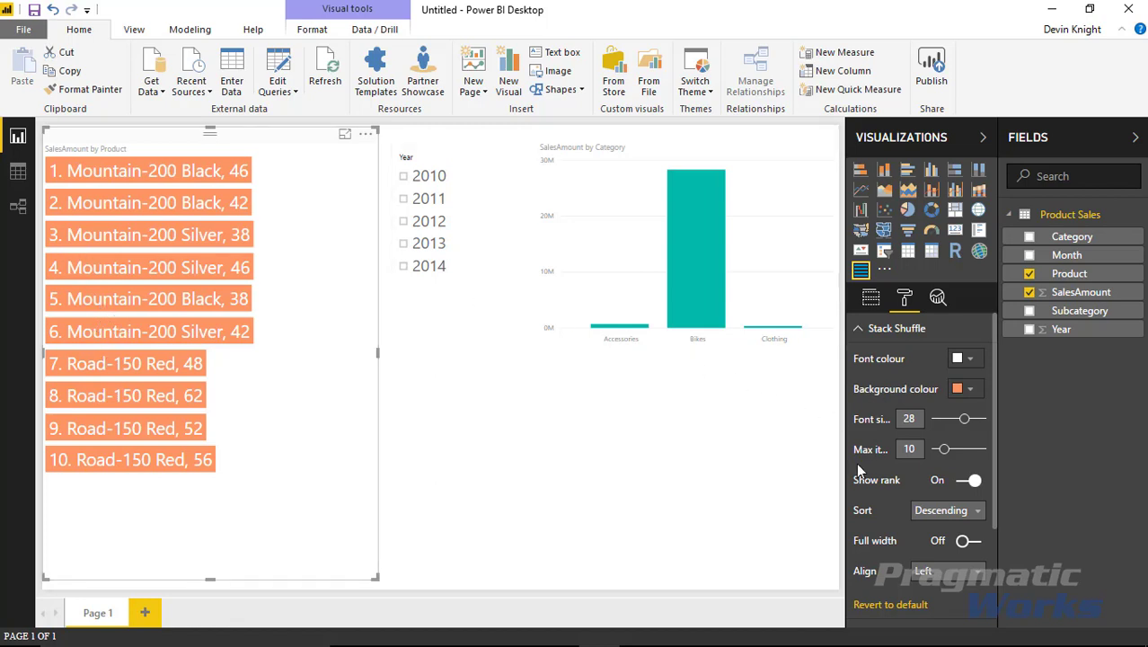
- Try an ascending sort on the Stack Shuffle, then set Sort back to Descending
click(960, 511)
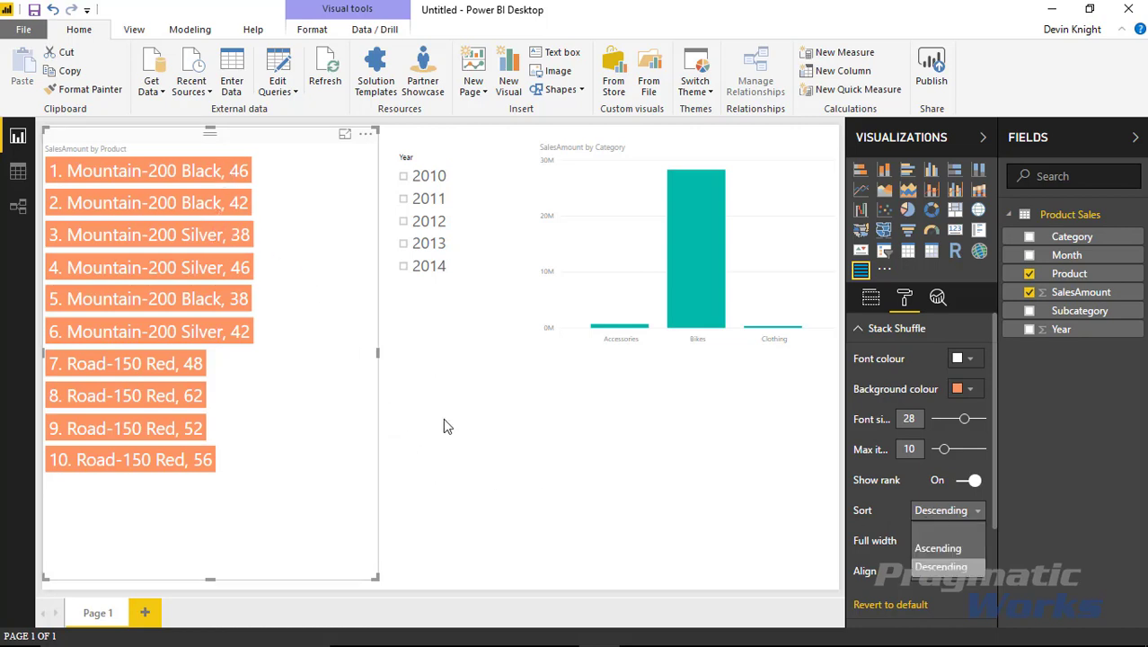
click(957, 553)
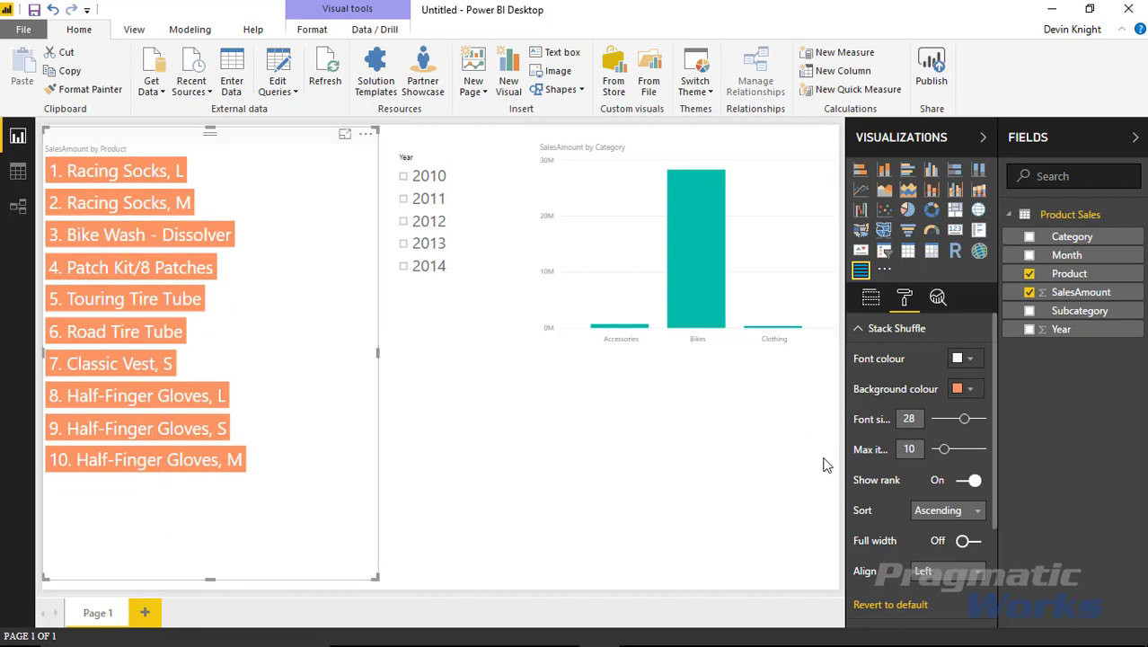
click(982, 513)
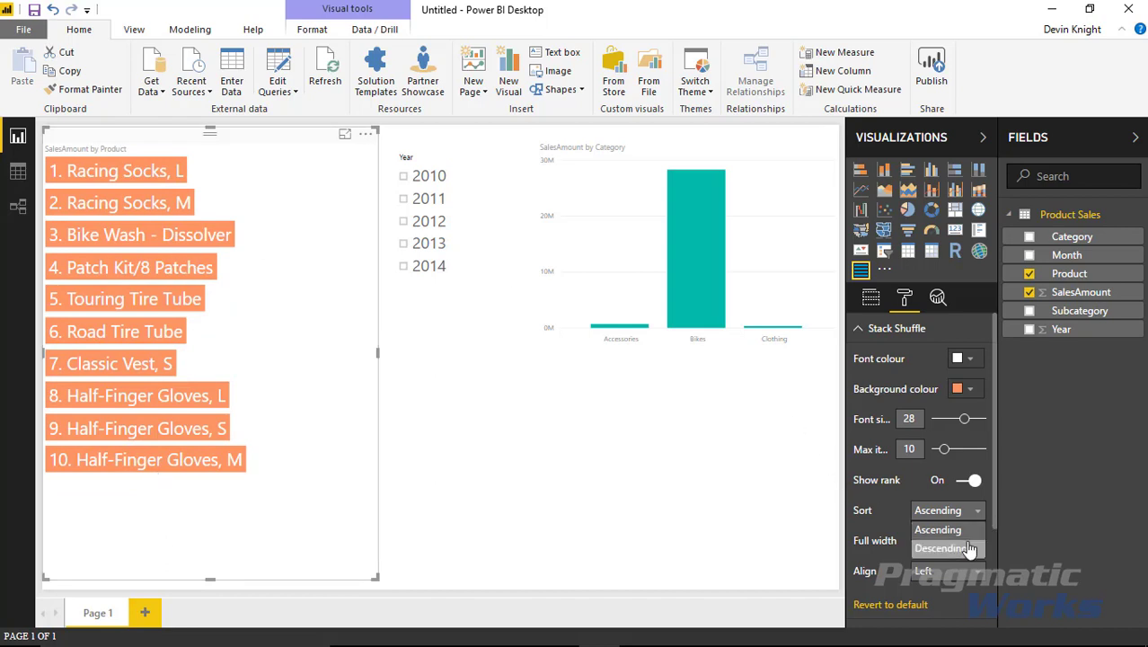
click(968, 549)
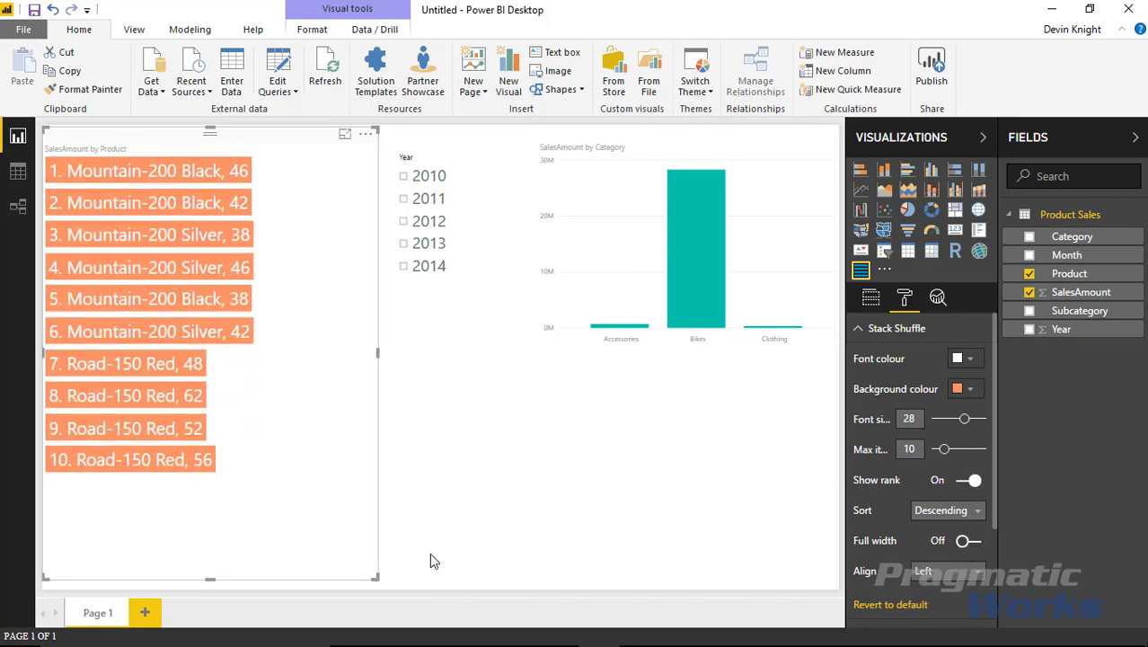
- Toggle Full width, narrow the list, and cycle Center and Right alignment before settling on Left
click(966, 543)
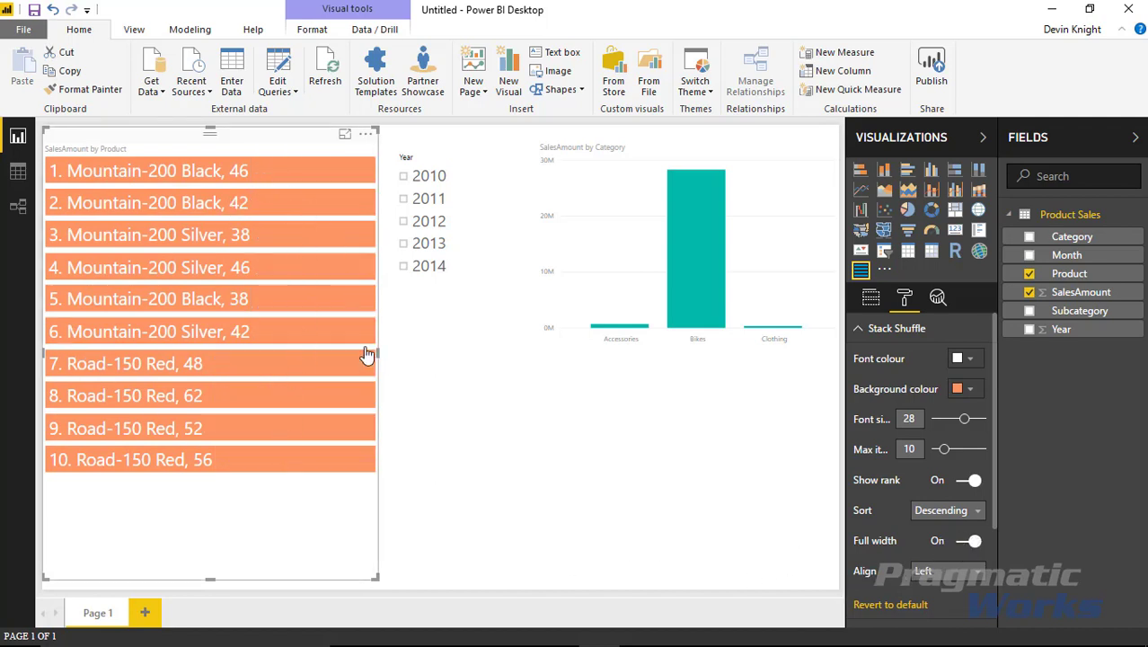
drag(376, 356, 358, 395)
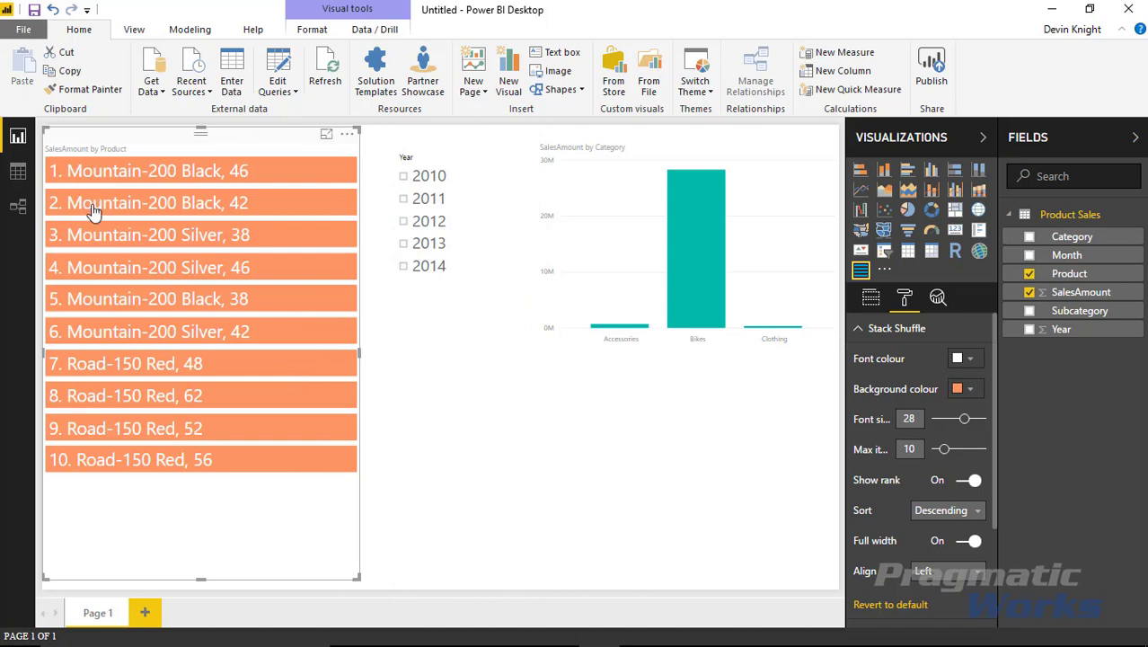
click(949, 573)
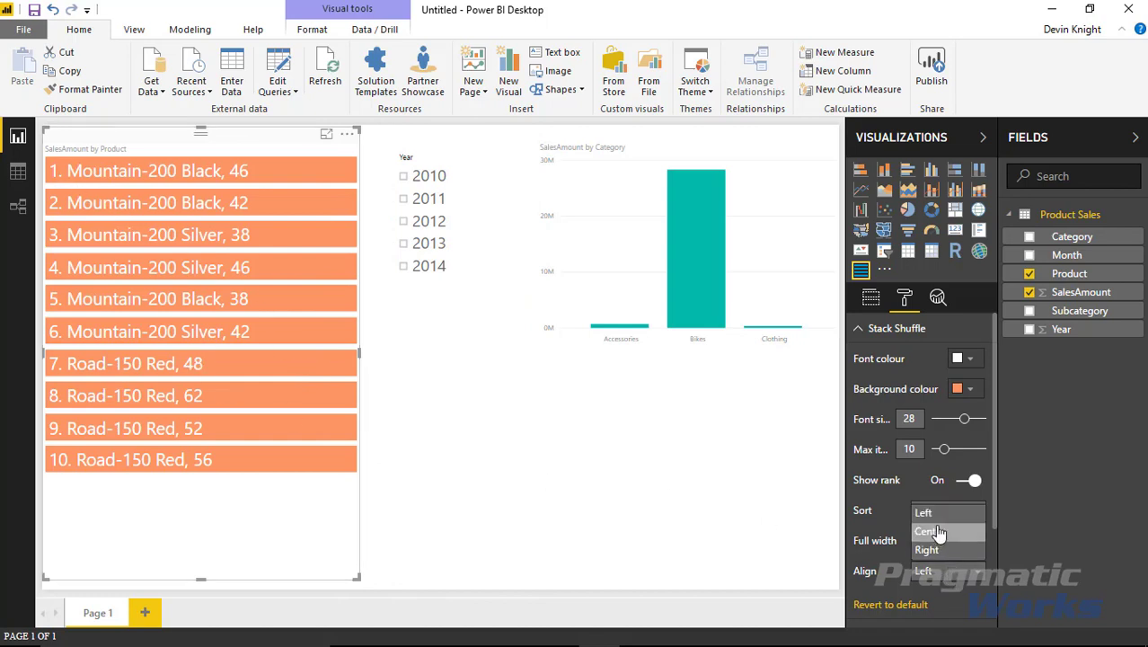
click(937, 543)
click(958, 580)
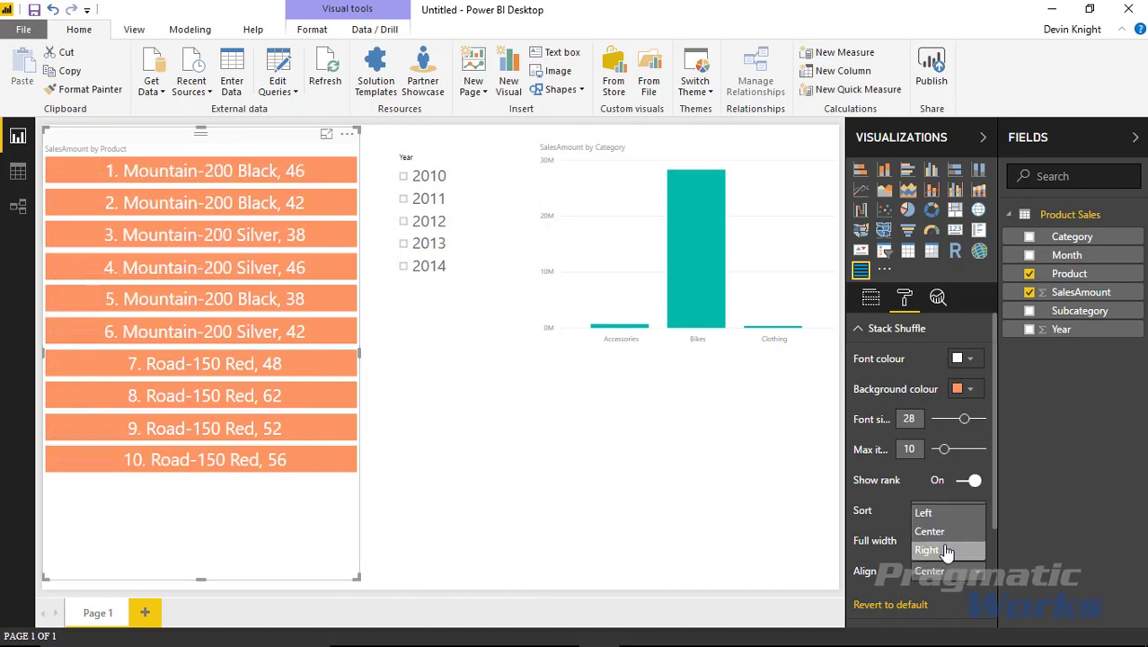
click(945, 550)
click(945, 573)
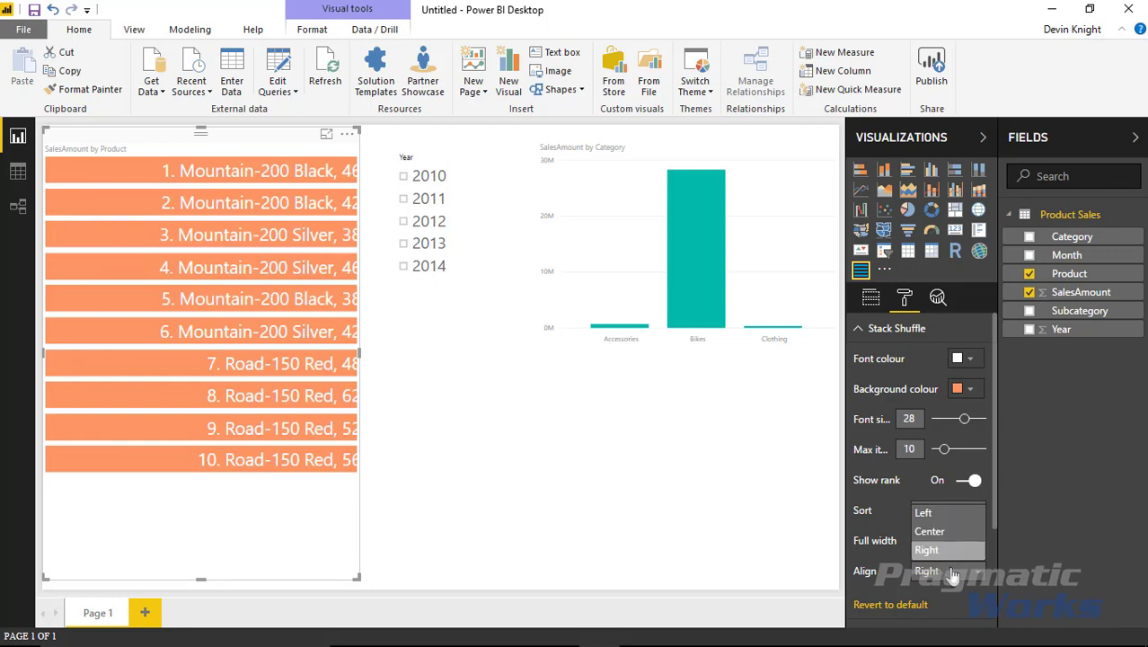
click(939, 512)
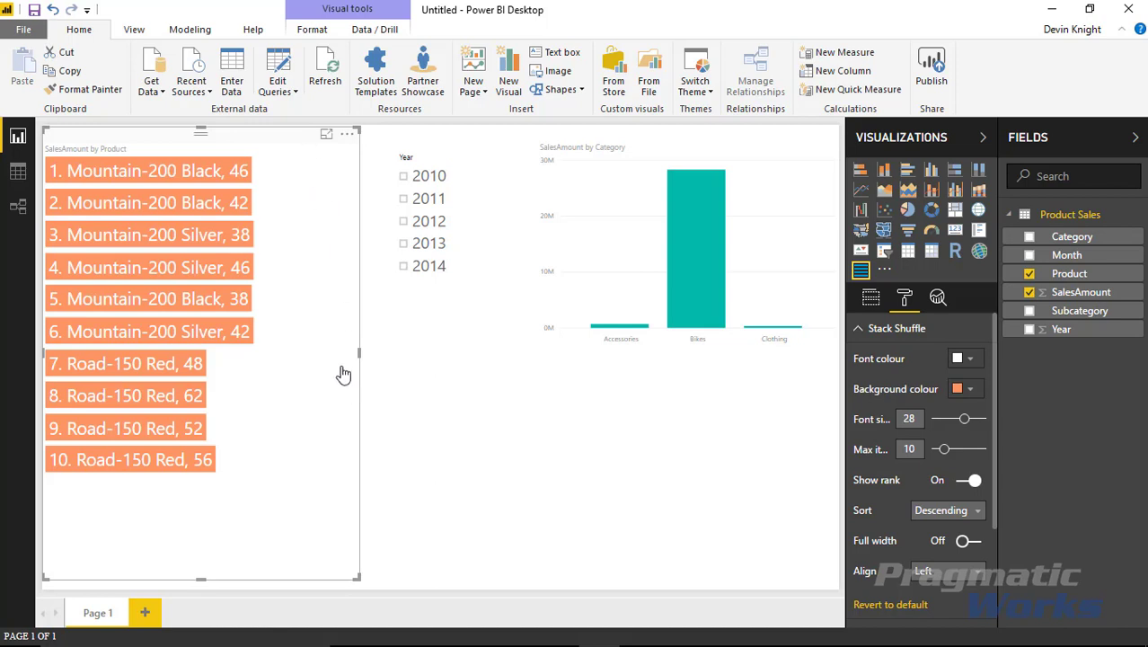
- Replace the Stack Shuffle's title text with 'Top 10 Selling Products'
click(864, 329)
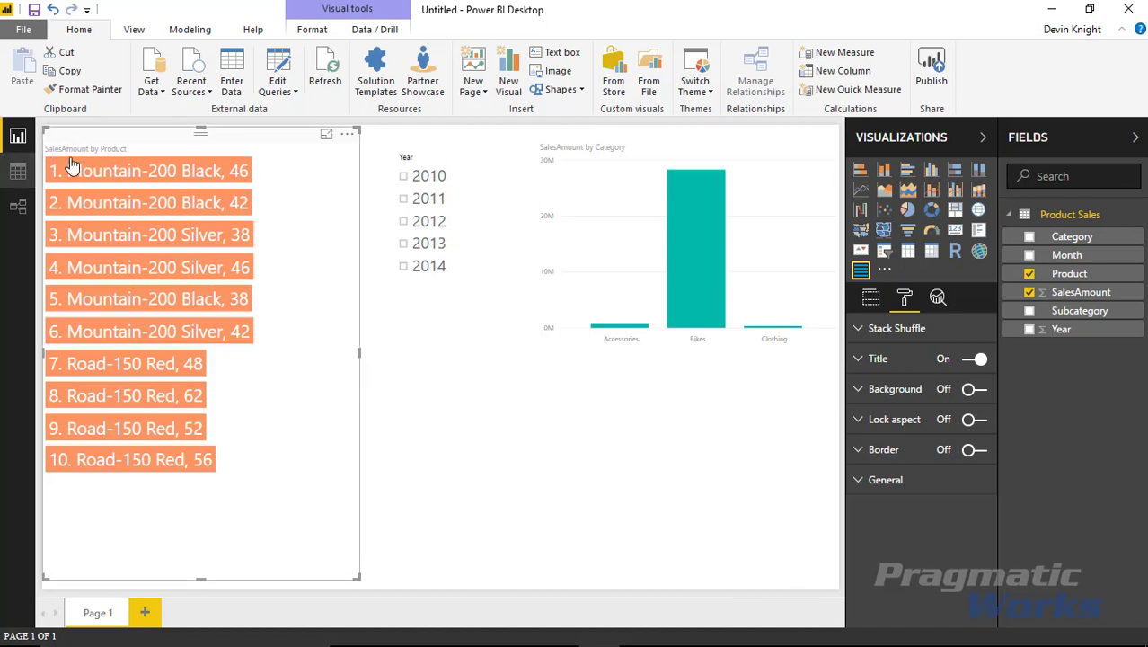
click(857, 359)
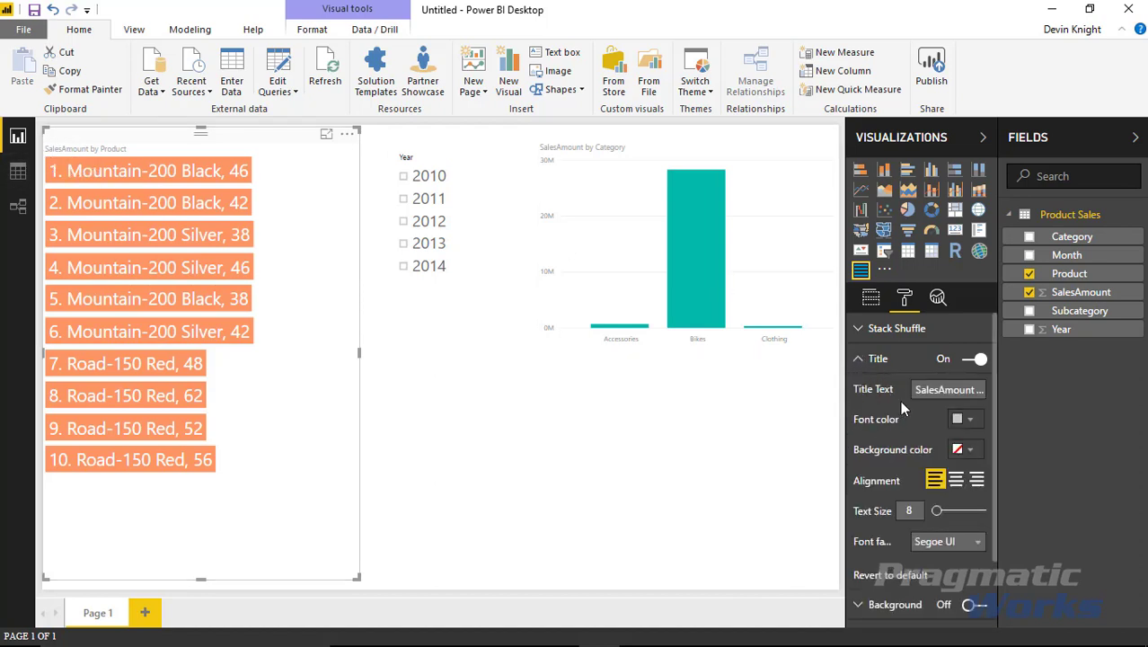
key(ctrl+a)
text(Top 10 Selling Products)
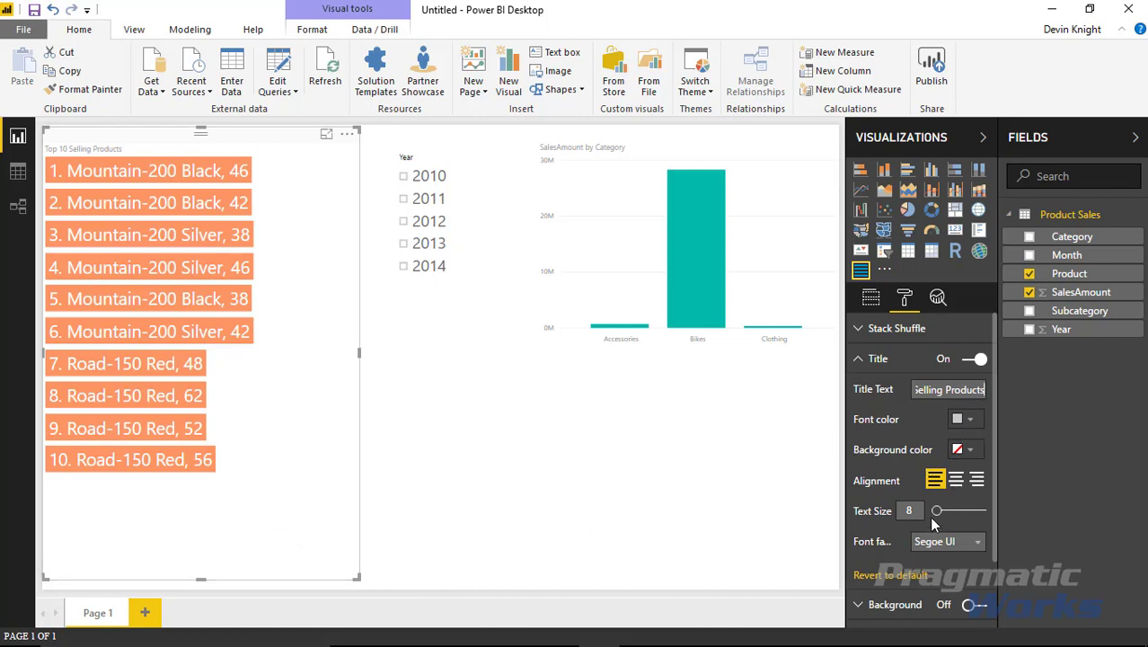
- Format the title with text size 16, centre alignment and black font colour
drag(936, 511, 950, 514)
click(955, 480)
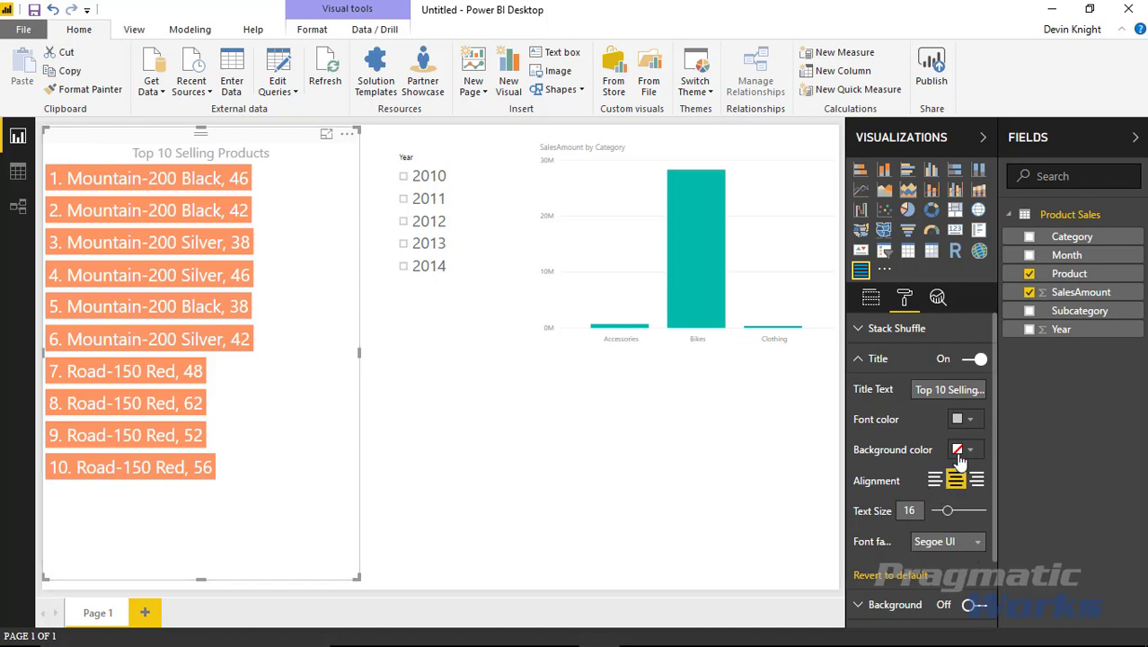
click(969, 420)
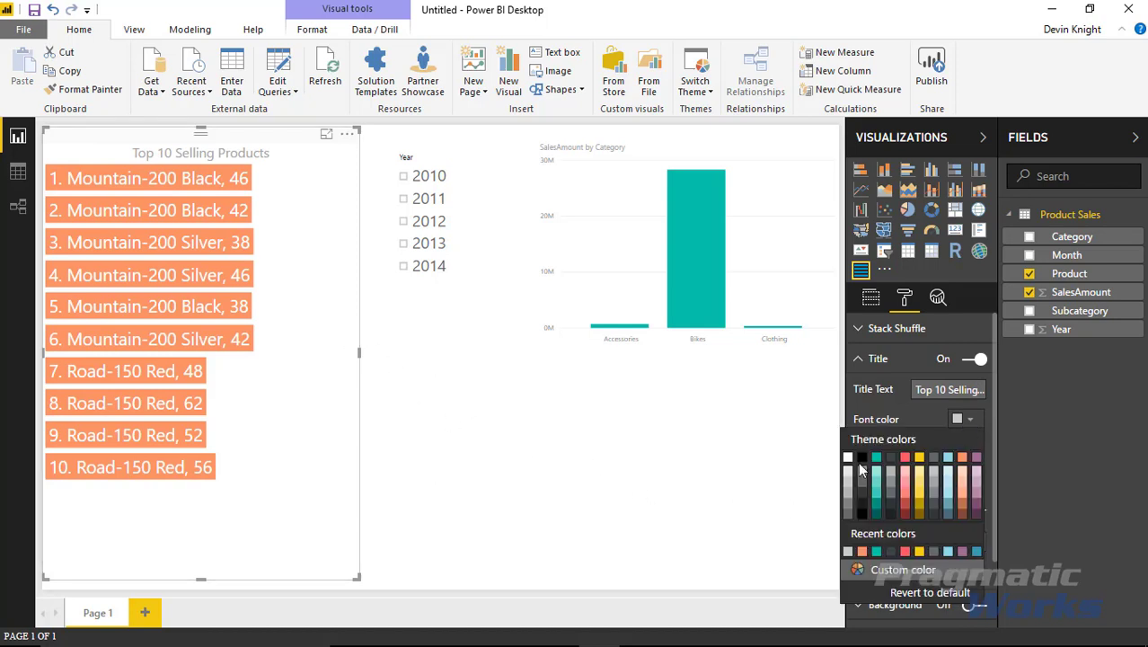
click(861, 458)
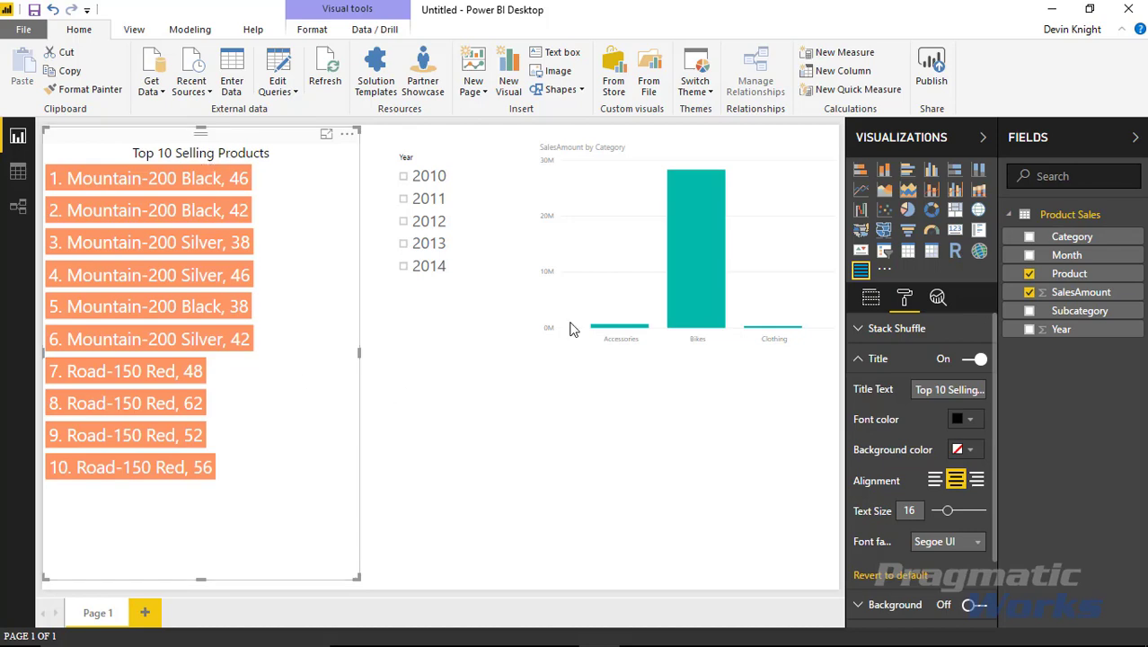
click(690, 272)
click(617, 327)
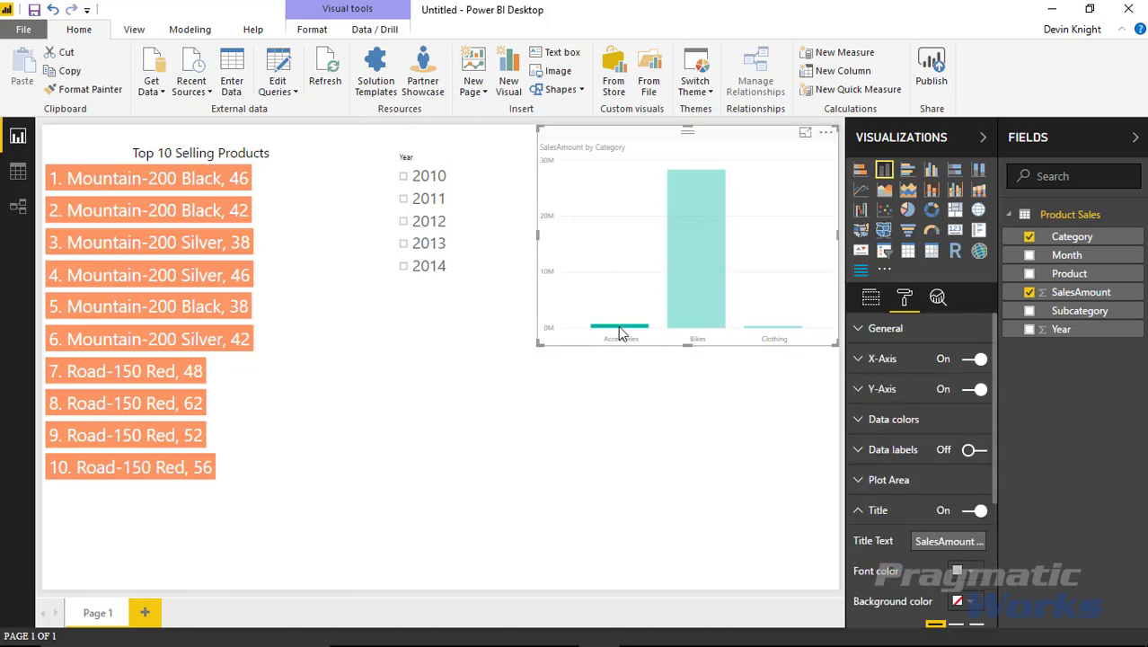
click(756, 327)
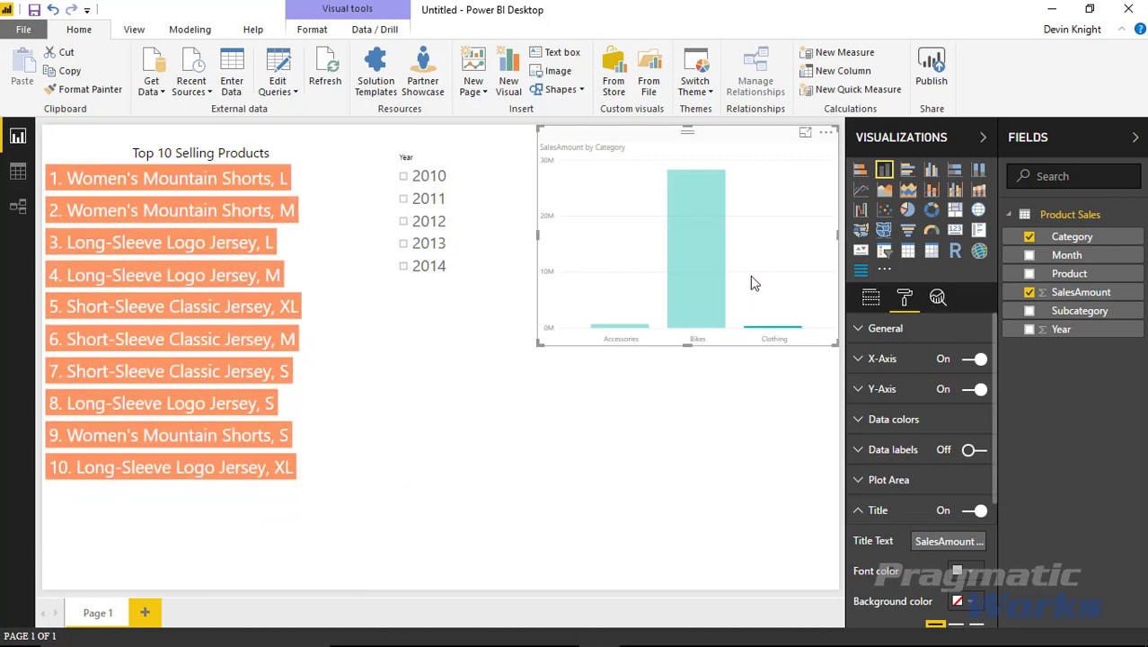
click(750, 272)
click(403, 250)
click(404, 222)
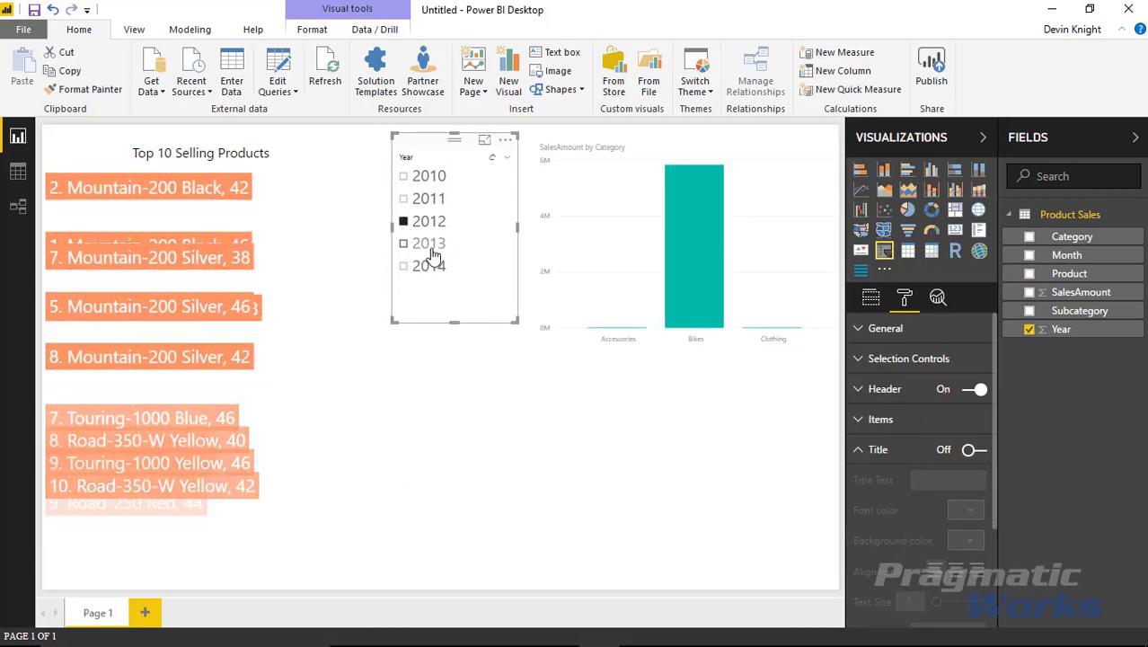
click(404, 225)
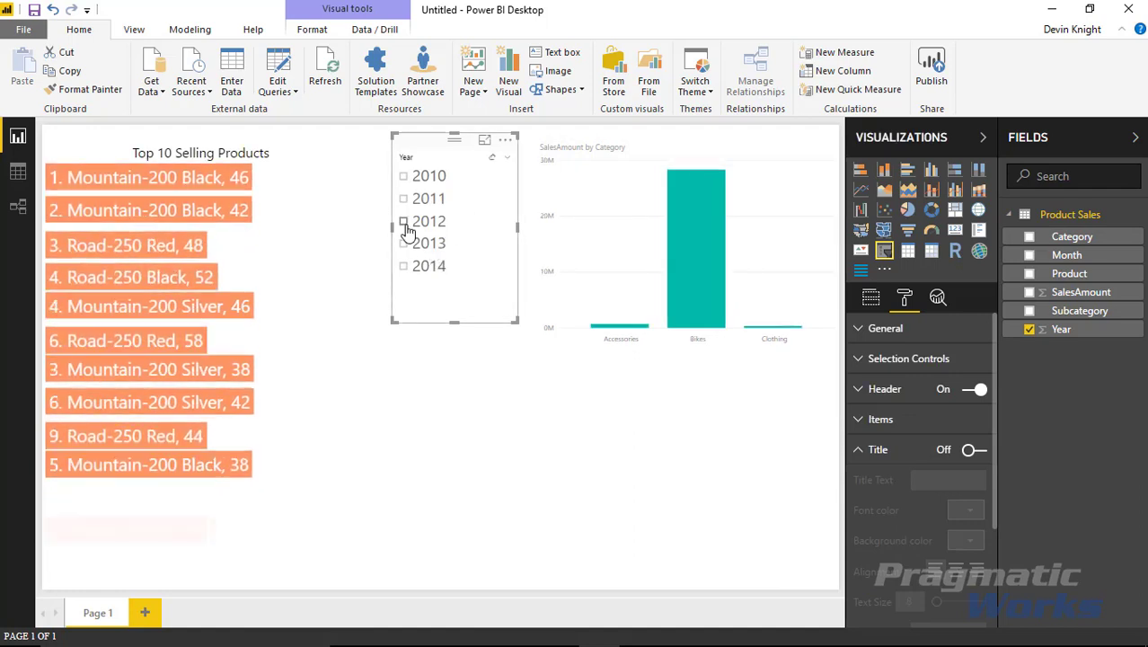